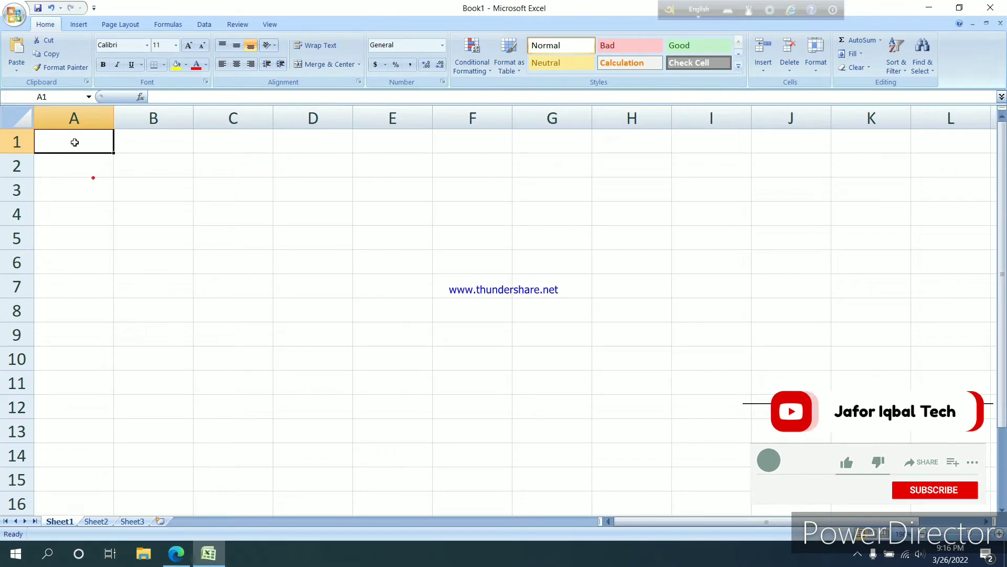
Merge and center cells A1:E1 and enter the company name "ABC Bangladesh Ltd" in the merged cell
{"action": "left_click_drag", "start_coordinate": [75, 142], "coordinate": [387, 149]}
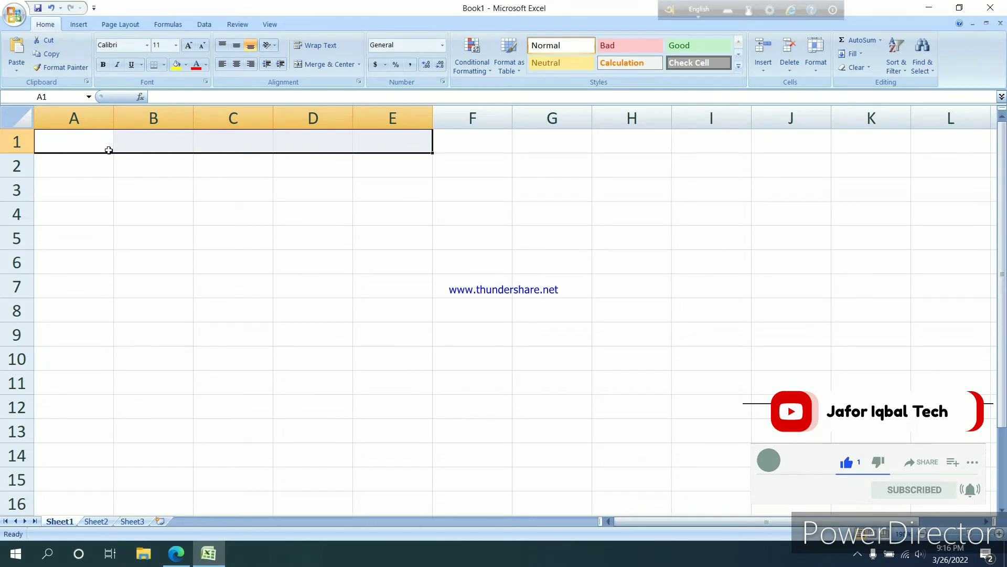
{"action": "left_click", "coordinate": [338, 64]}
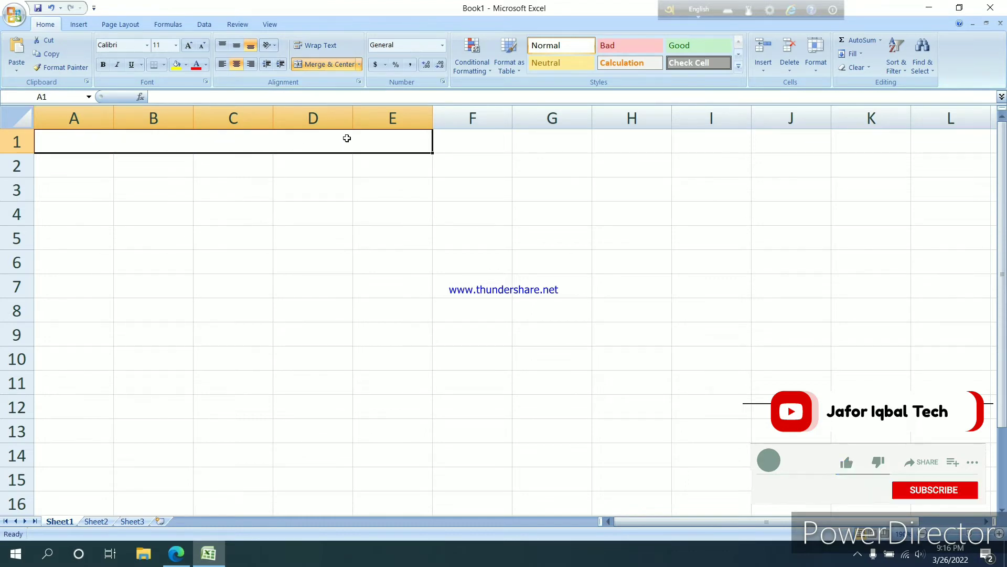
{"action": "left_click", "coordinate": [227, 184]}
{"action": "left_click", "coordinate": [229, 143]}
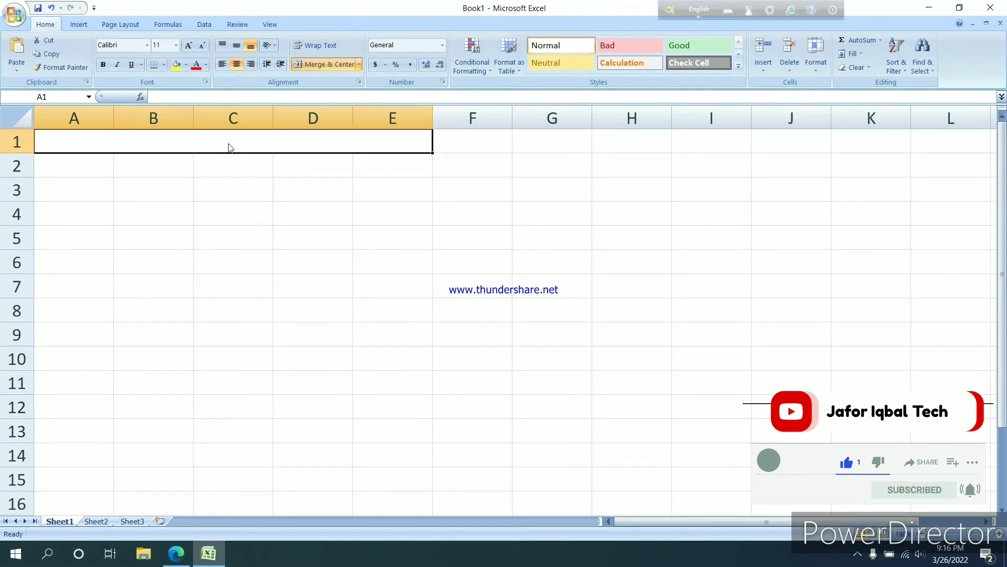
{"action": "type", "text": "ABC"}
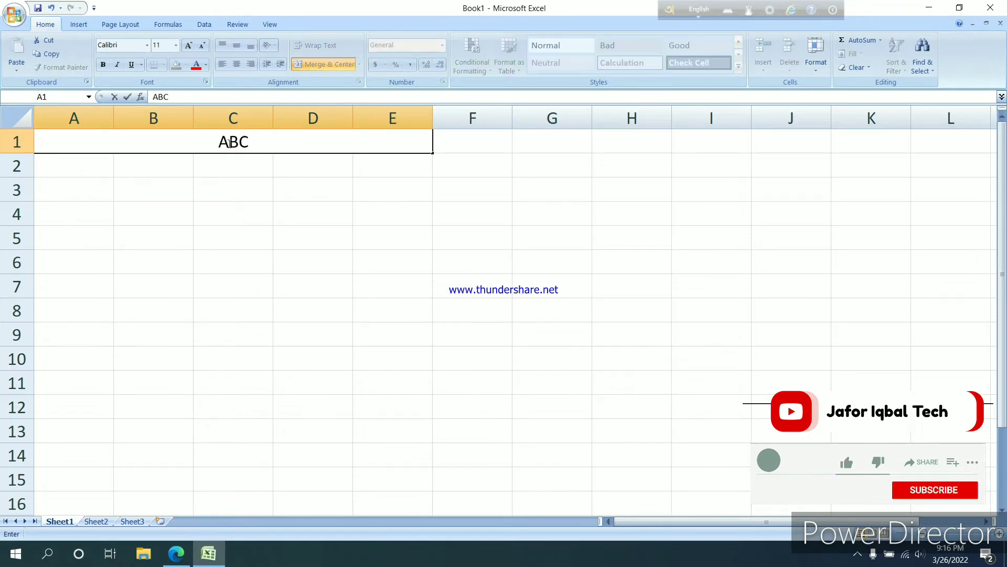
{"action": "type", "text": " Bab"}
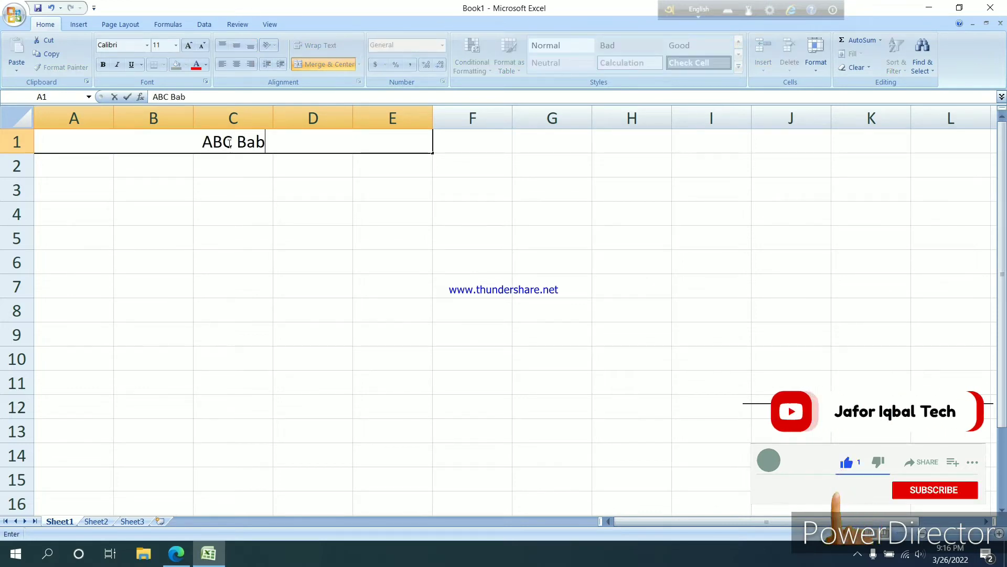
{"action": "key", "text": "BackSpace"}
{"action": "type", "text": "ngla"}
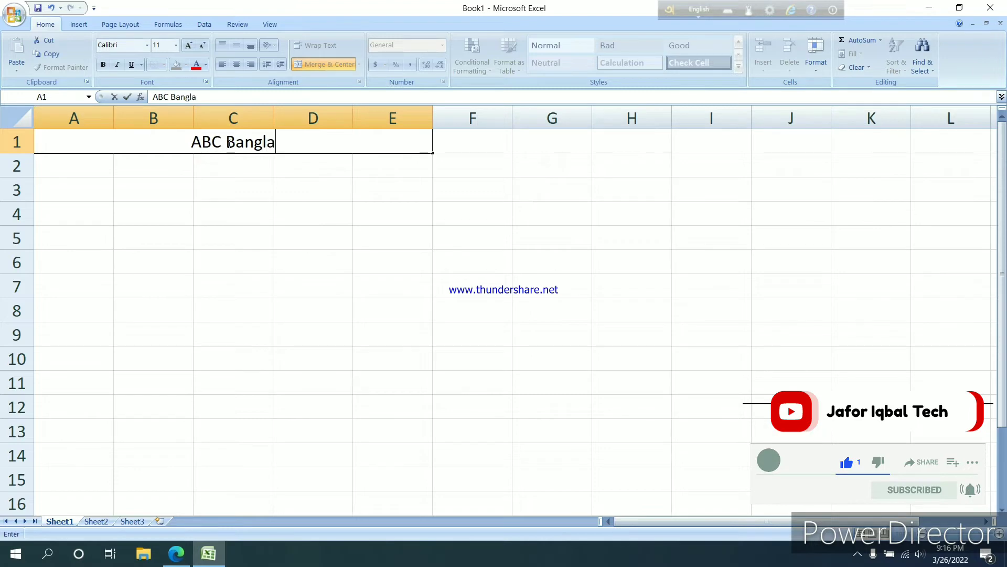
{"action": "type", "text": "desh"}
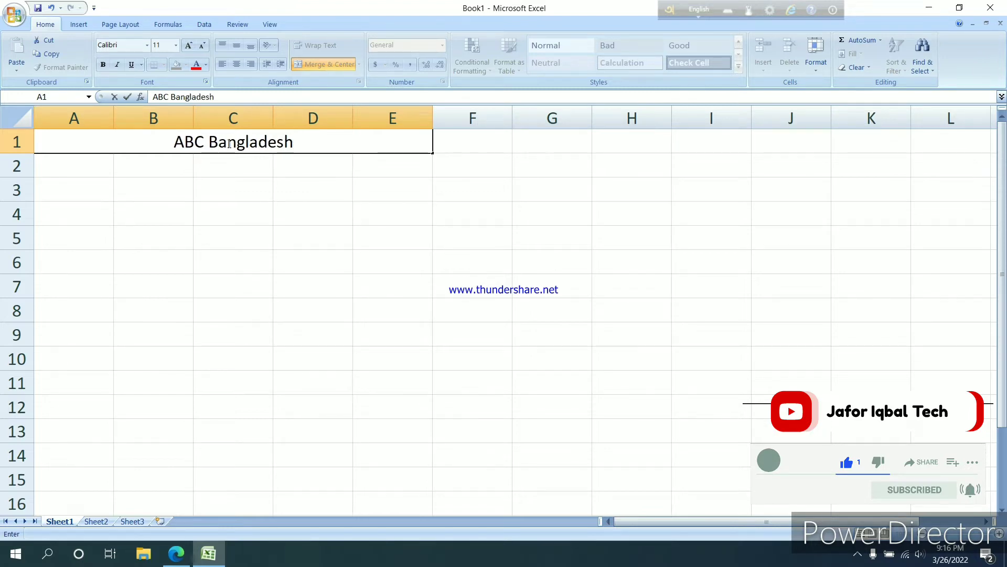
{"action": "type", "text": " Ltd"}
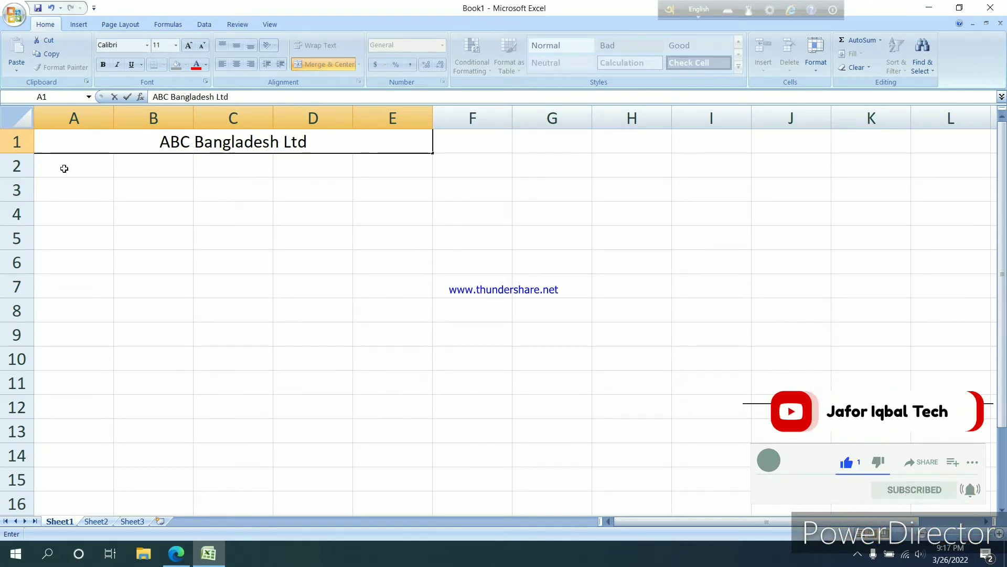
Merge and center cells A2:E2 and enter the company's street address there, with the road name capitalized
{"action": "left_click_drag", "start_coordinate": [67, 170], "coordinate": [369, 166]}
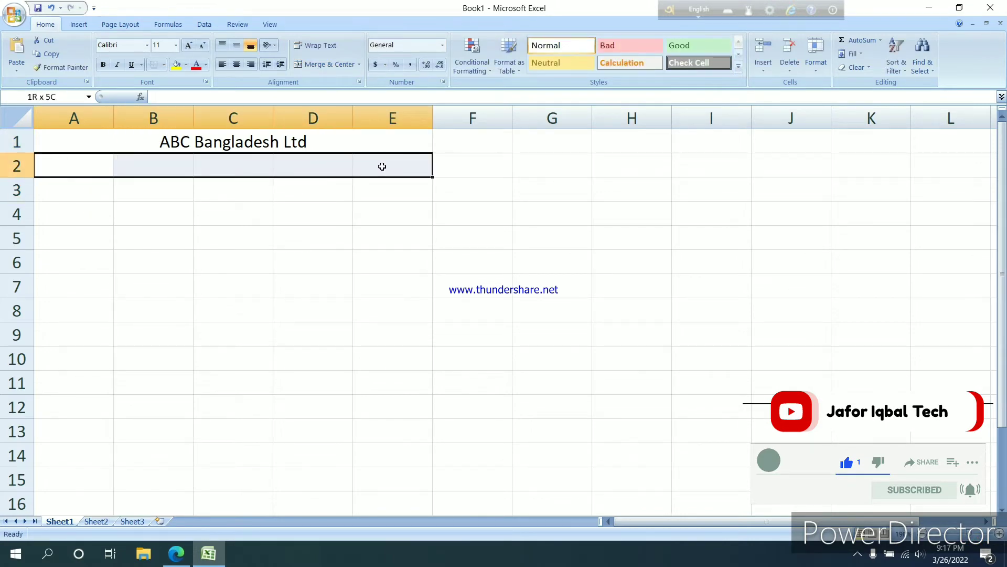
{"action": "left_click", "coordinate": [329, 64]}
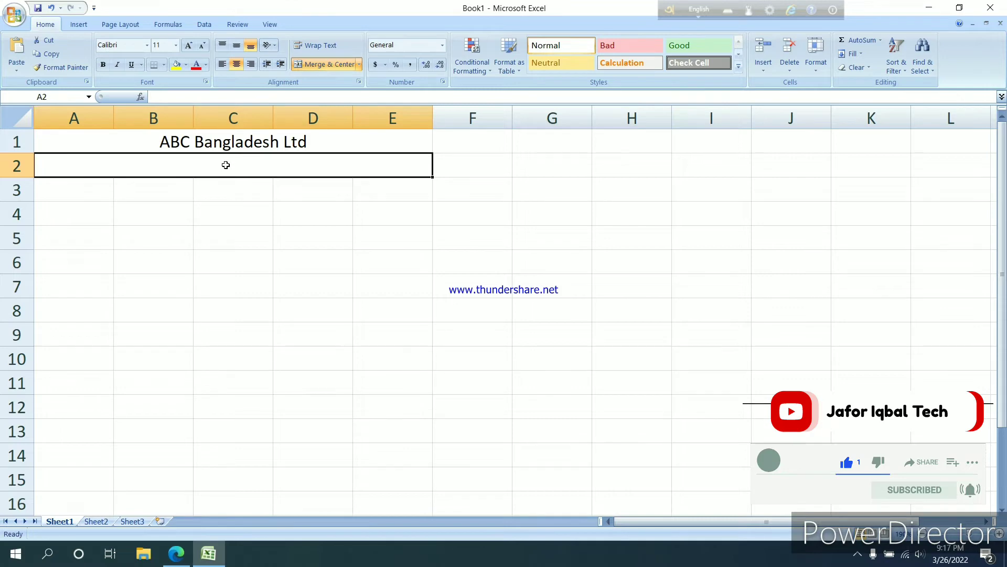
{"action": "type", "text": "3/4"}
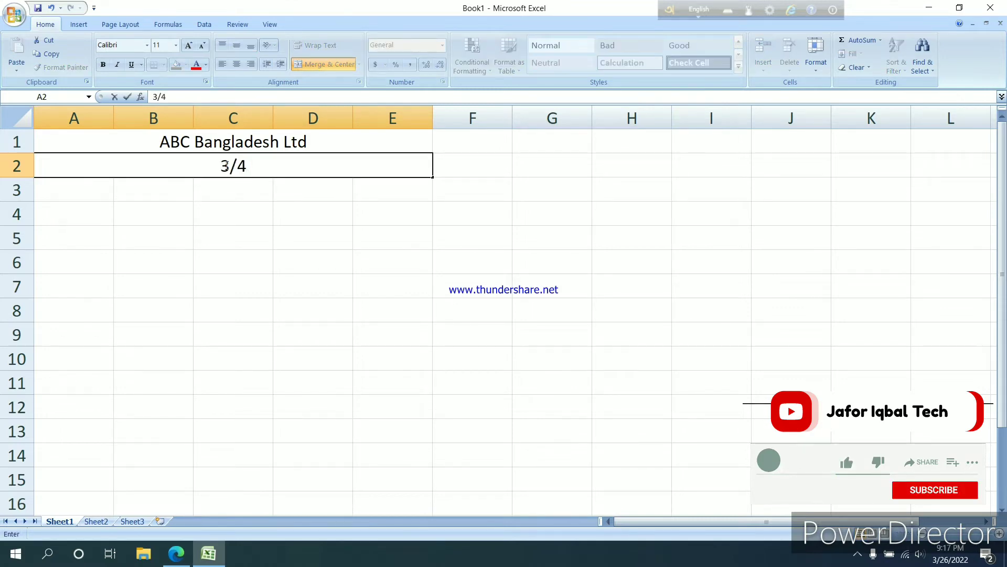
{"action": "type", "text": " pabna"}
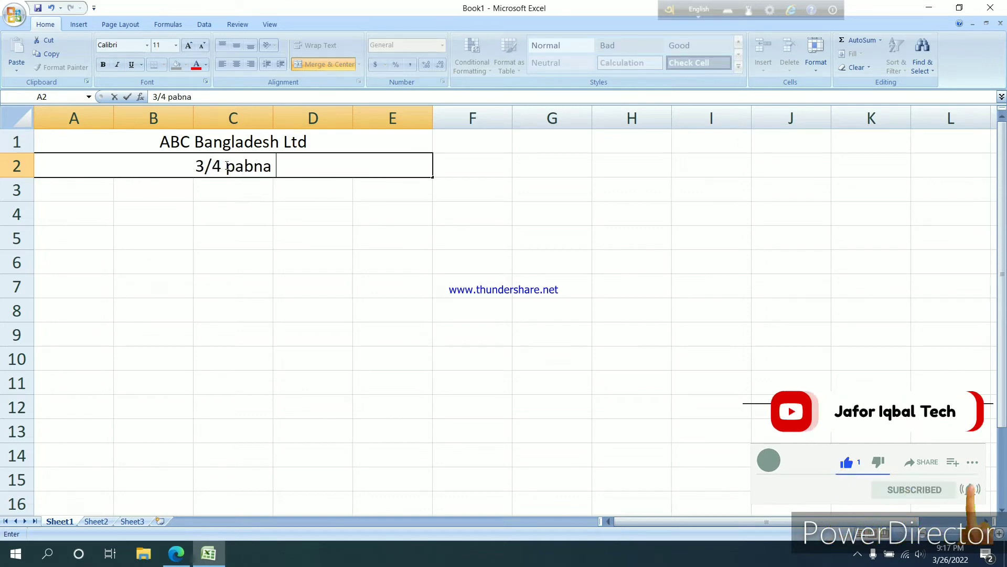
{"action": "type", "text": " Ro"}
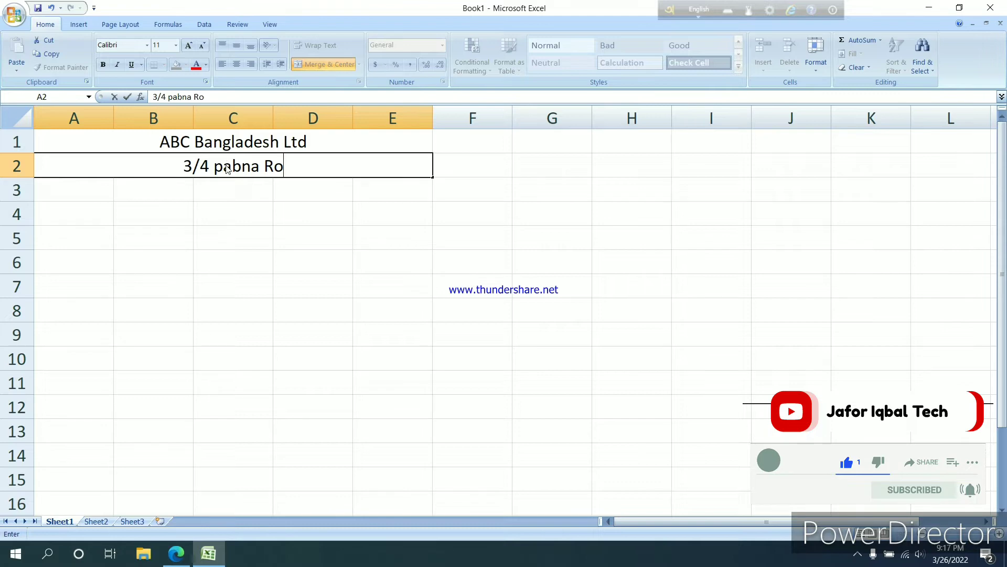
{"action": "type", "text": "ad"}
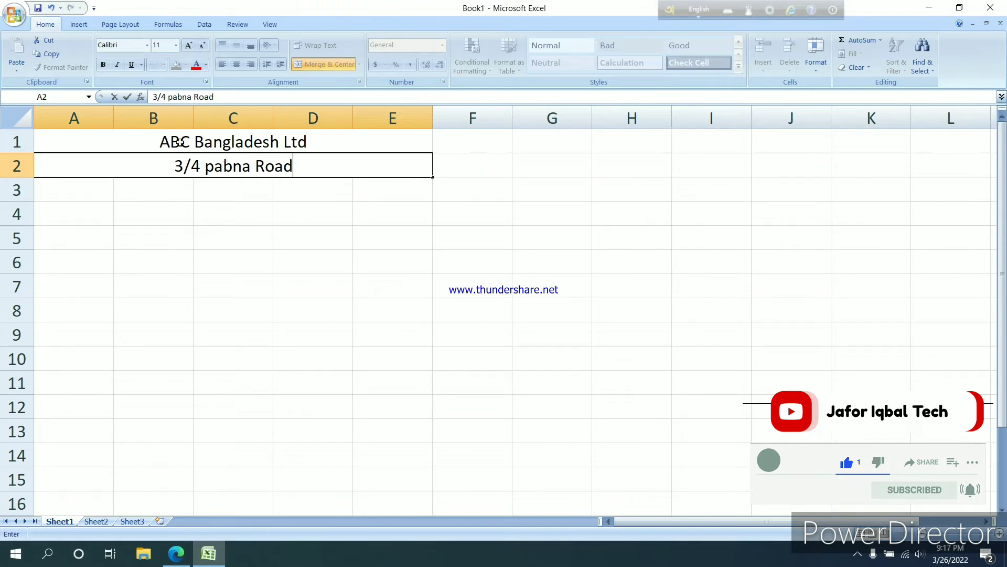
{"action": "key", "text": "BackSpace"}
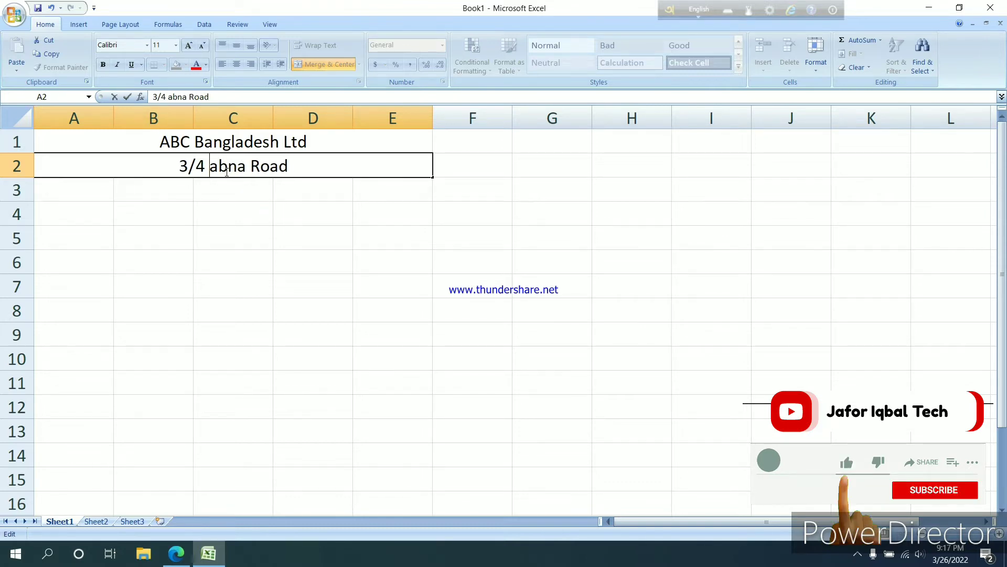
{"action": "type", "text": "P{"}
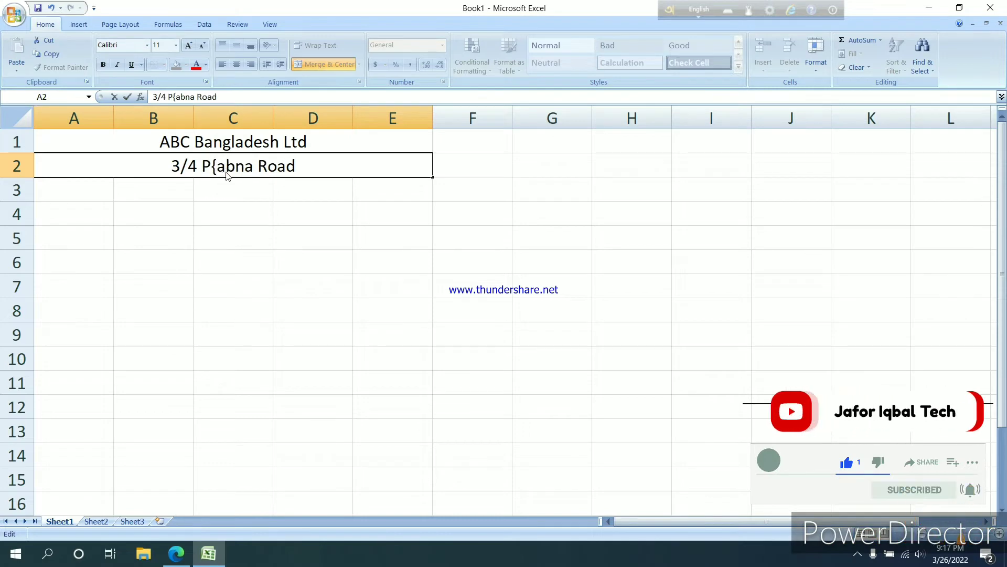
{"action": "key", "text": "BackSpace"}
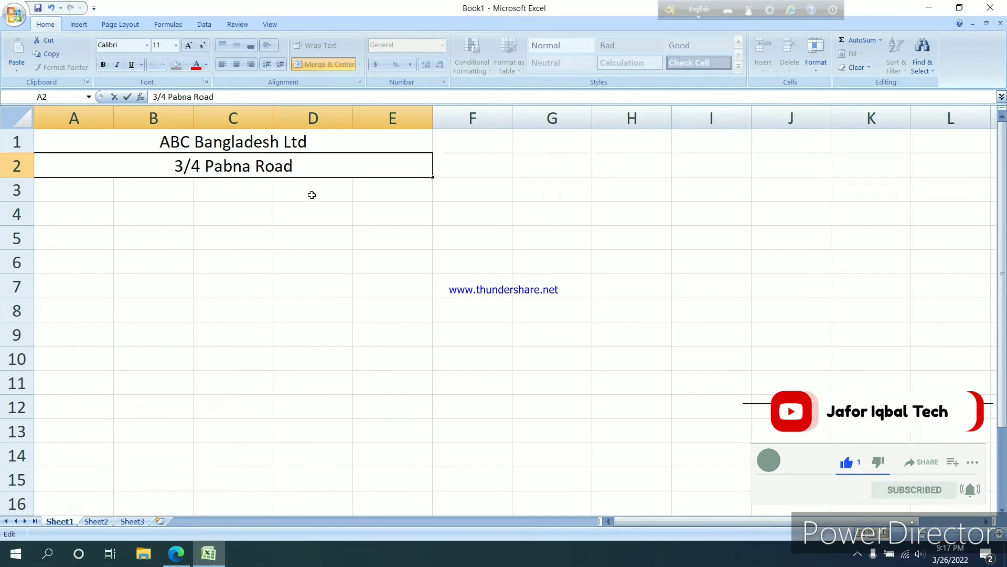
Merge and center cells A3:E3 and enter the title "Bill Invoice" in the merged cell
{"action": "left_click", "coordinate": [74, 196]}
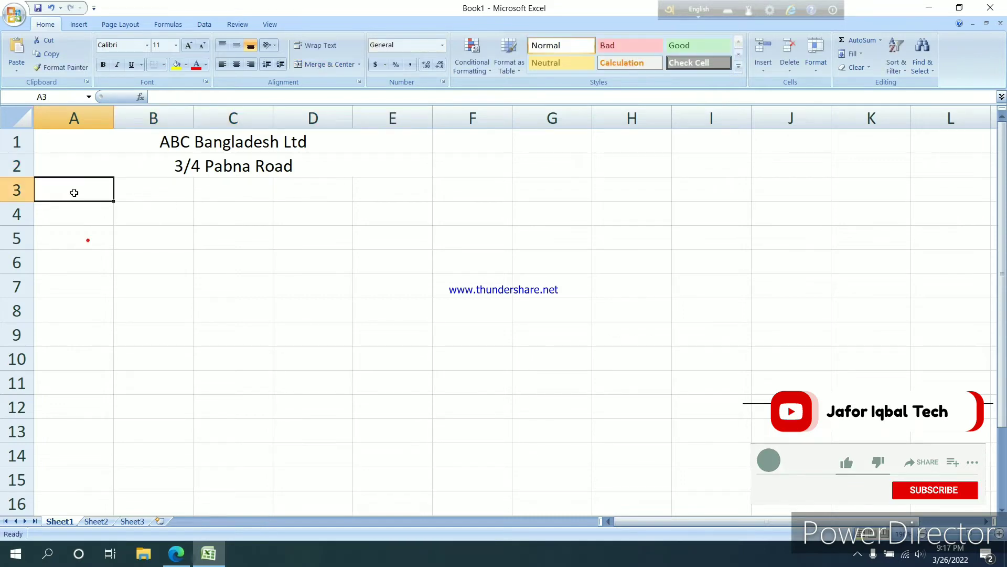
{"action": "left_click_drag", "start_coordinate": [74, 195], "coordinate": [380, 187]}
{"action": "left_click", "coordinate": [330, 64]}
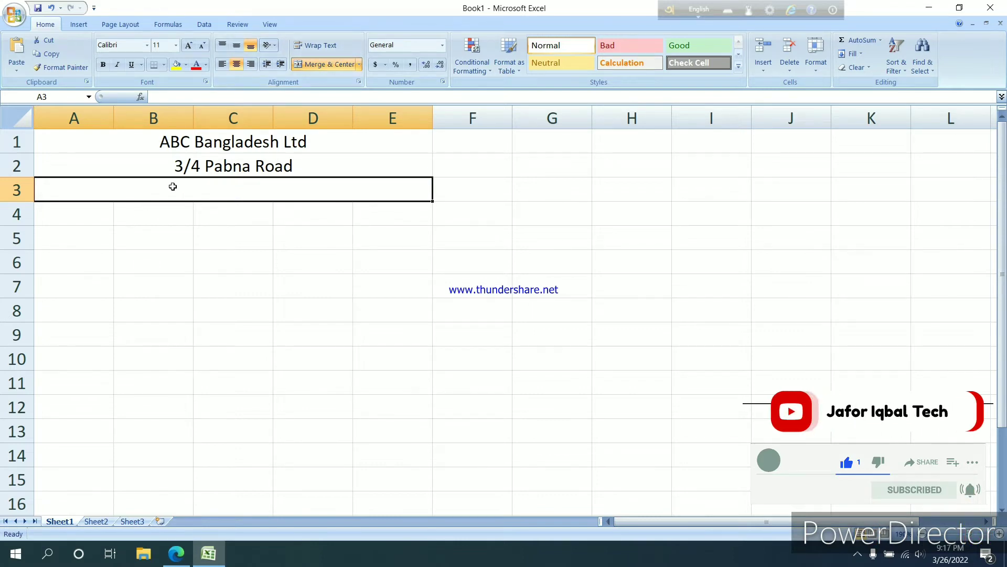
{"action": "type", "text": "Bi"}
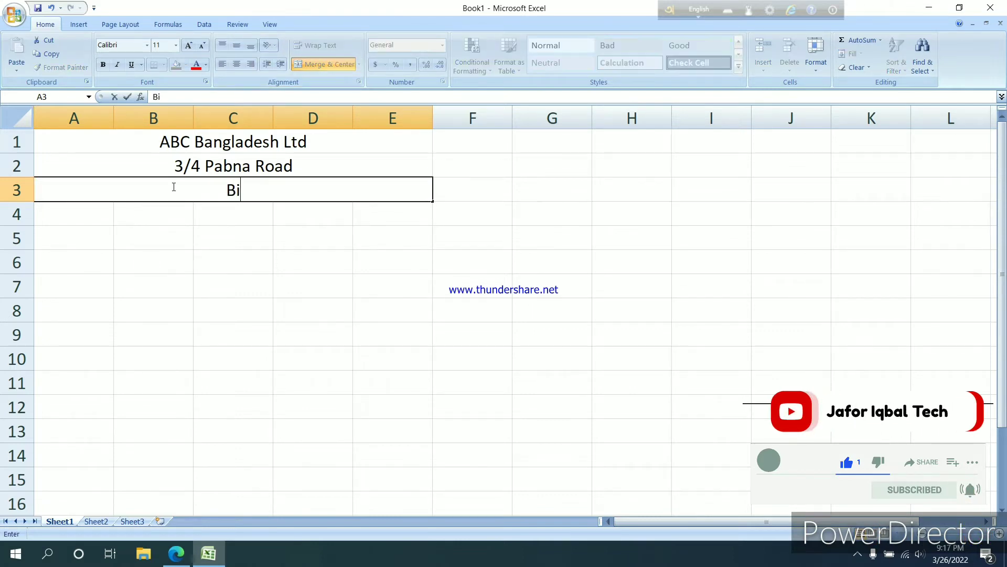
{"action": "type", "text": "ll I"}
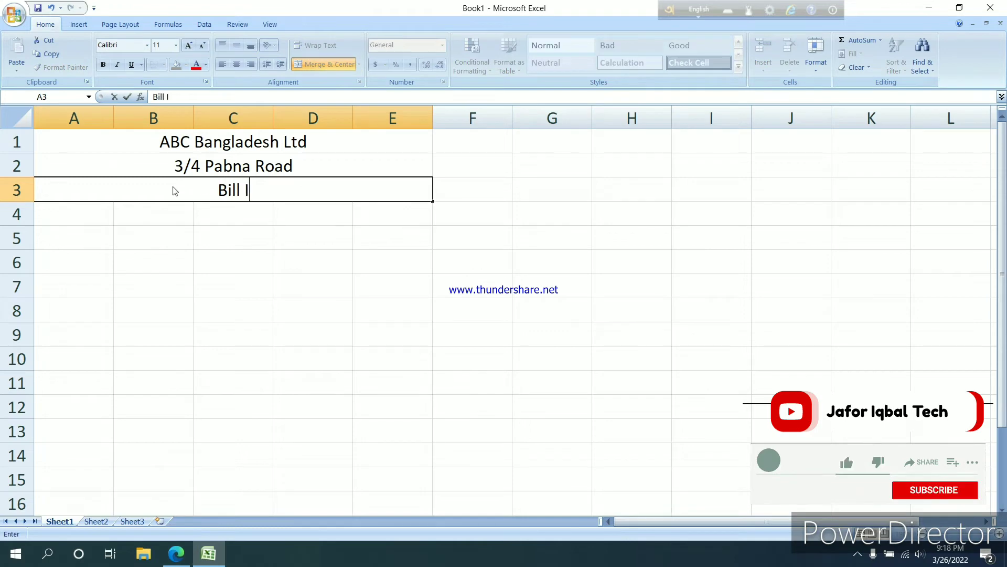
{"action": "type", "text": "no"}
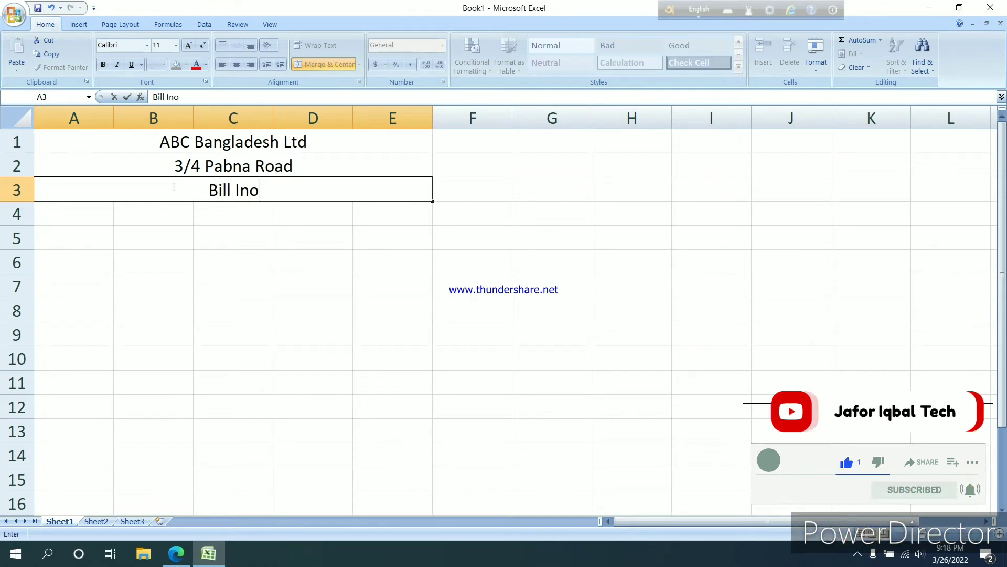
{"action": "key", "text": "BackSpace"}
{"action": "type", "text": "v"}
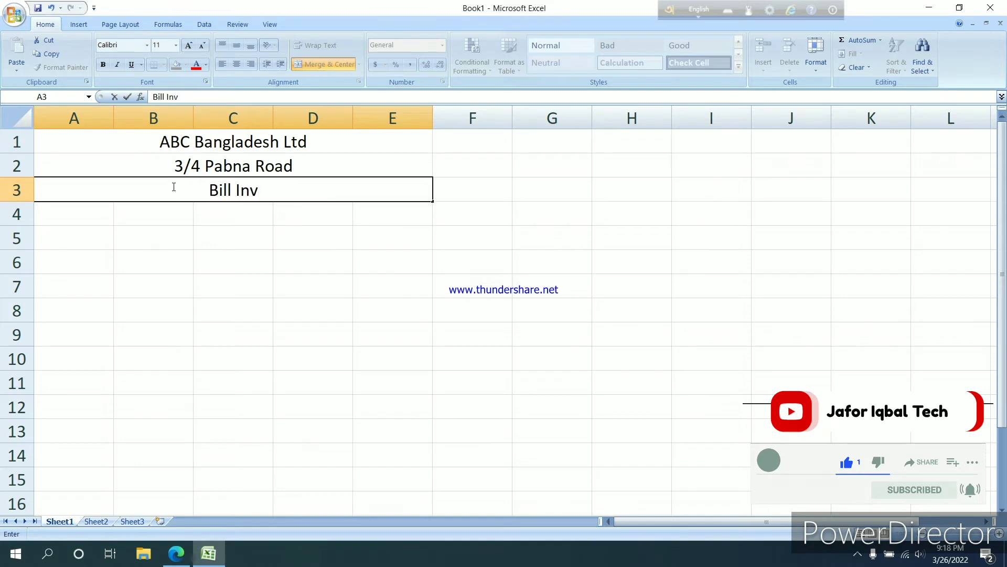
{"action": "type", "text": "oice"}
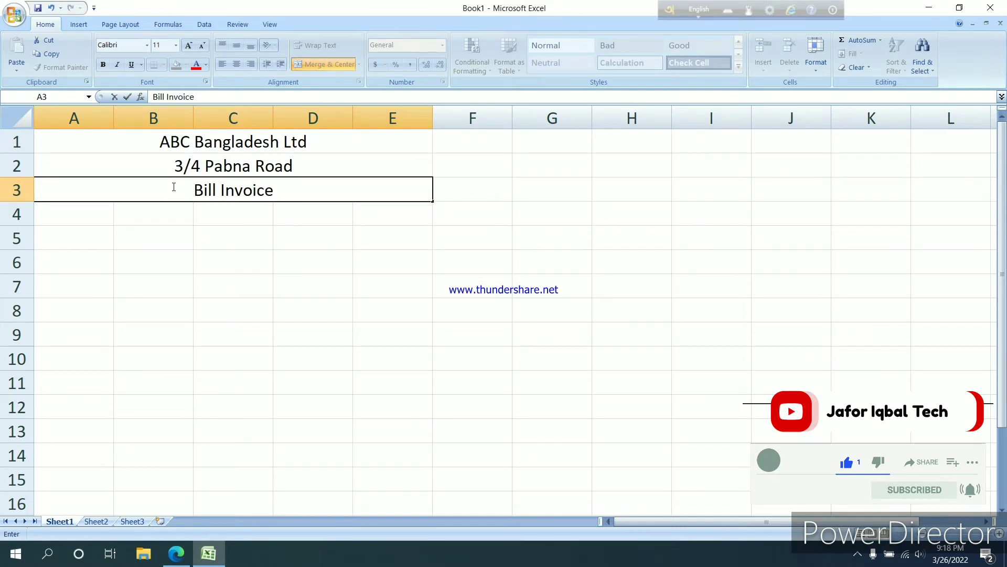
{"action": "left_click", "coordinate": [171, 229]}
{"action": "left_click", "coordinate": [219, 199]}
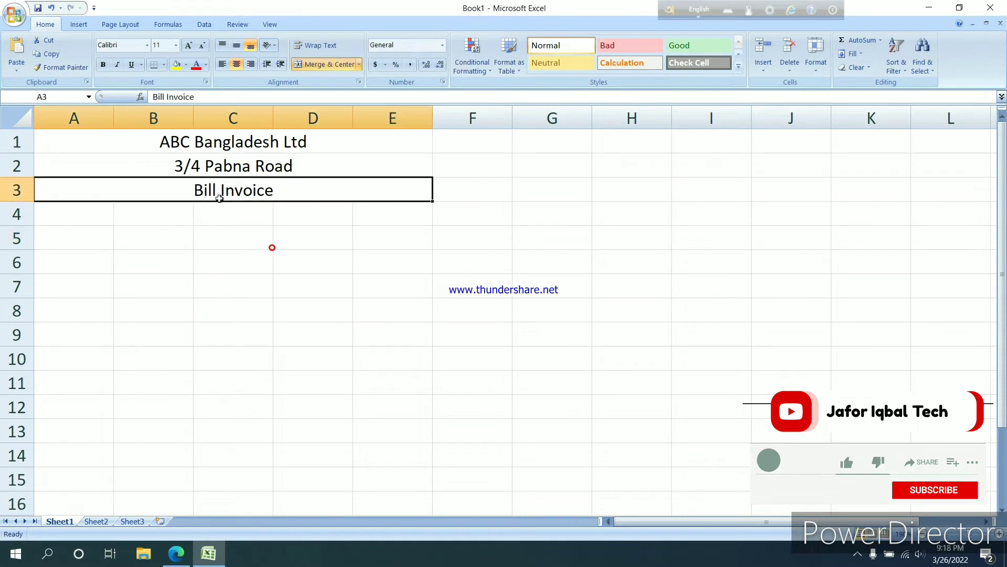
Set the font size of the address line in row 2 to 9
{"action": "left_click", "coordinate": [251, 168]}
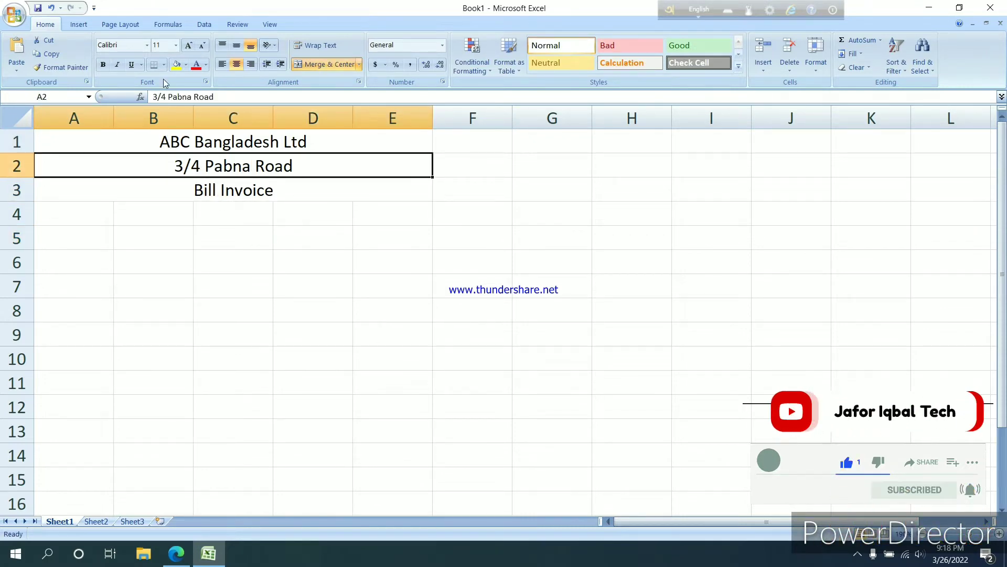
{"action": "left_click", "coordinate": [177, 46]}
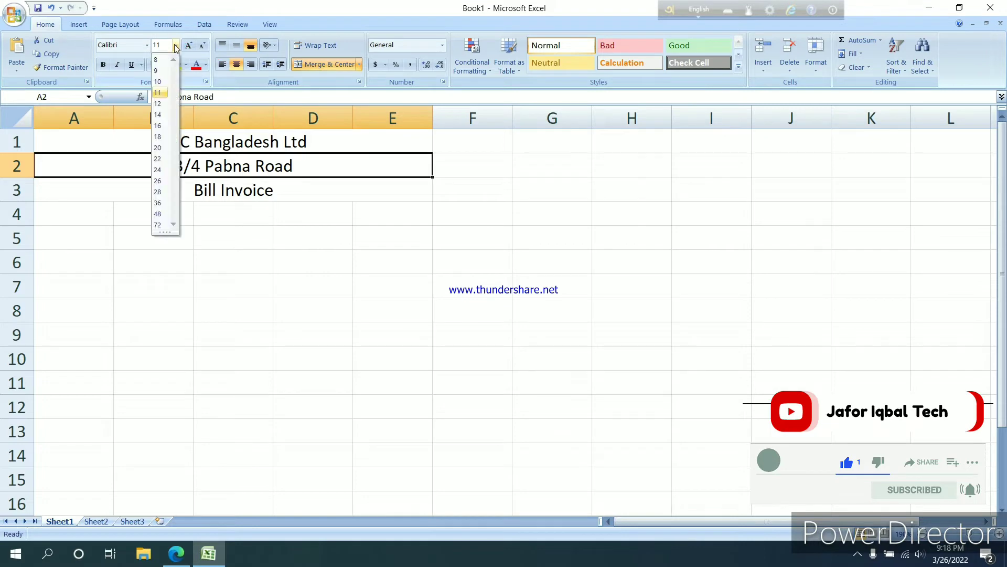
{"action": "left_click", "coordinate": [164, 73]}
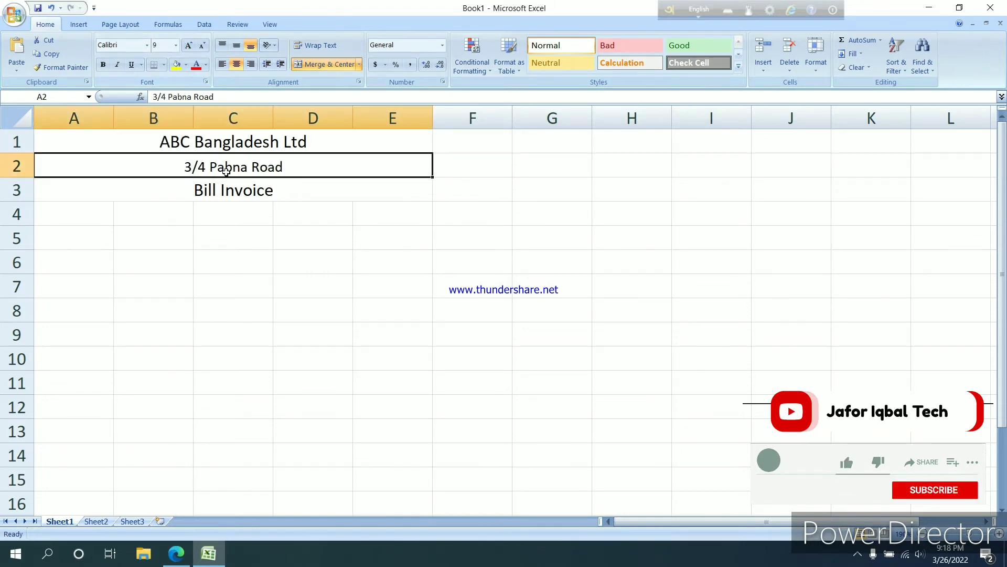
Make the company name in row 1 and the "Bill Invoice" title in row 3 bold
{"action": "left_click", "coordinate": [227, 144]}
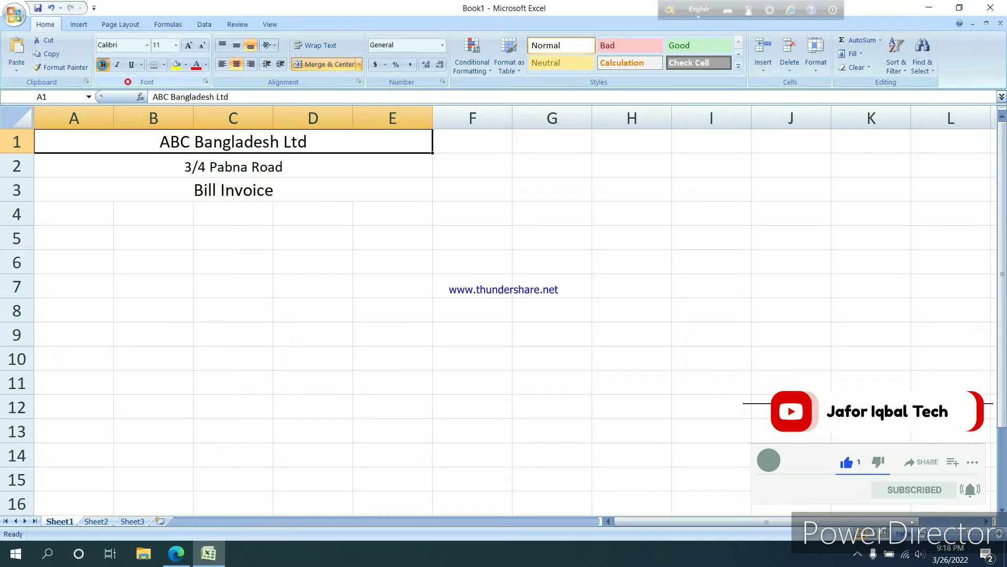
{"action": "left_click", "coordinate": [103, 64]}
{"action": "left_click", "coordinate": [230, 197]}
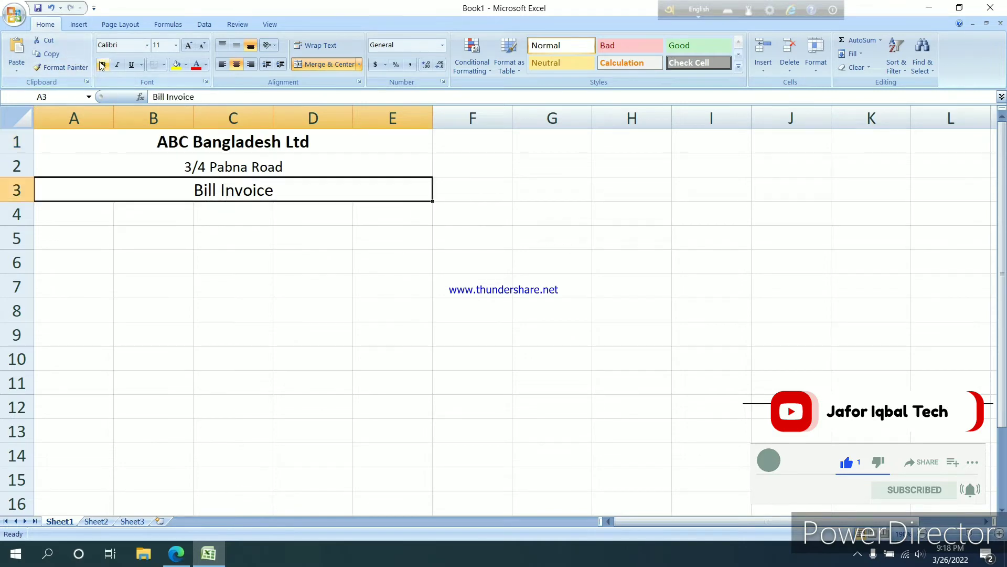
{"action": "left_click", "coordinate": [103, 64]}
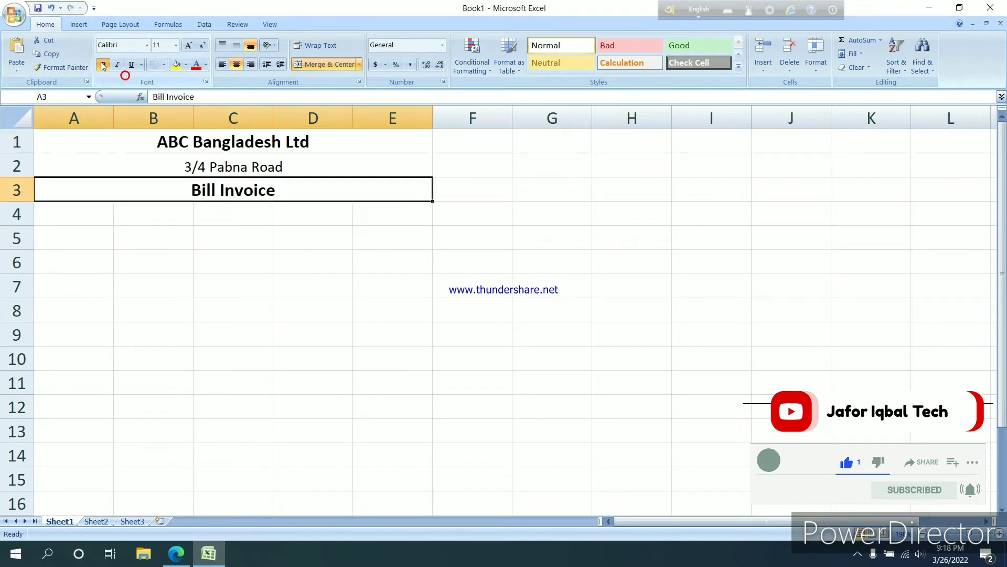
{"action": "left_click", "coordinate": [72, 217]}
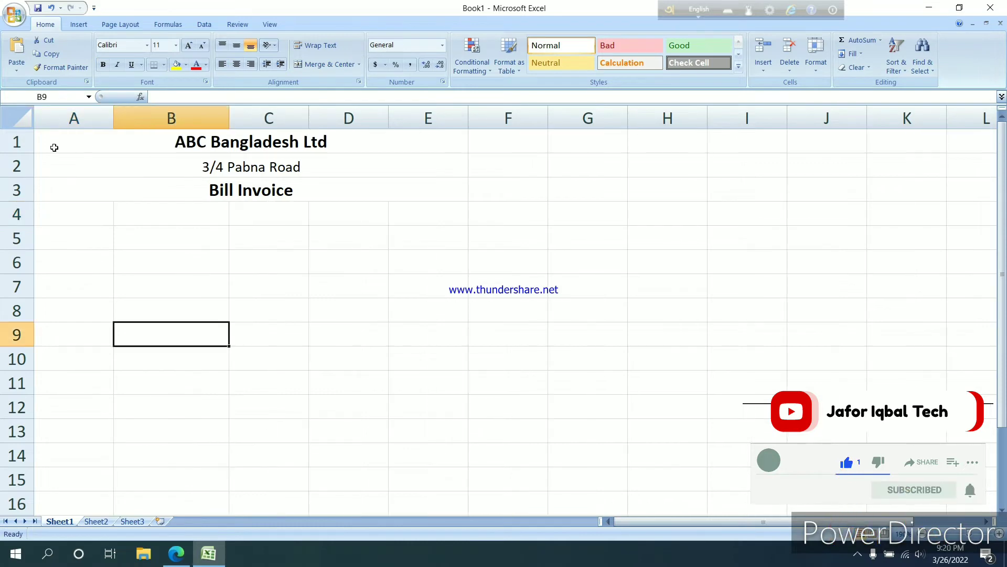
Apply all borders to the range A1:E12
{"action": "mouse_move", "coordinate": [42, 139]}
{"action": "left_mouse_down"}
{"action": "mouse_move", "coordinate": [157, 292]}
{"action": "mouse_move", "coordinate": [173, 402]}
{"action": "left_mouse_up"}
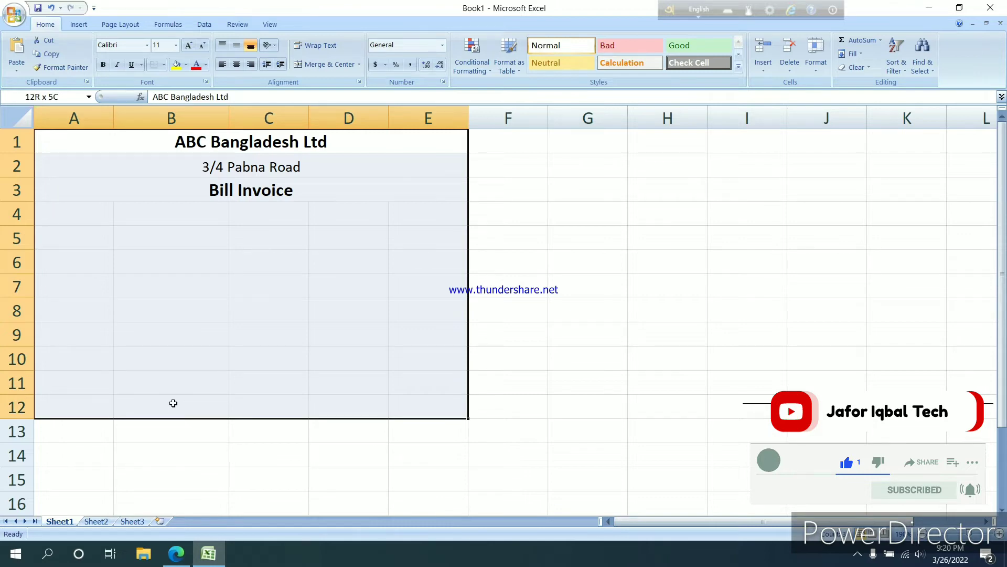
{"action": "left_click_drag", "start_coordinate": [173, 402], "coordinate": [174, 400]}
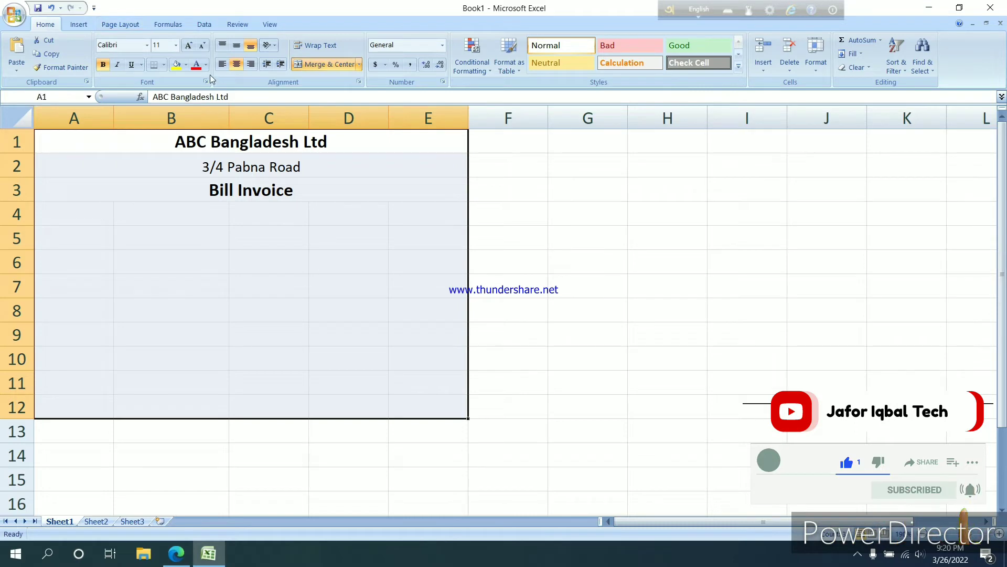
{"action": "left_click", "coordinate": [165, 65]}
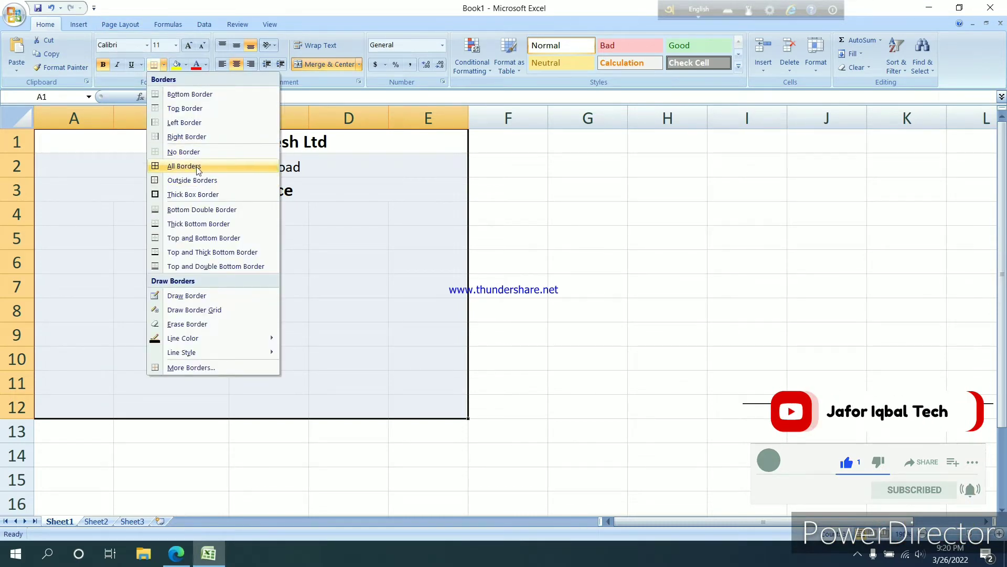
{"action": "left_click", "coordinate": [221, 166]}
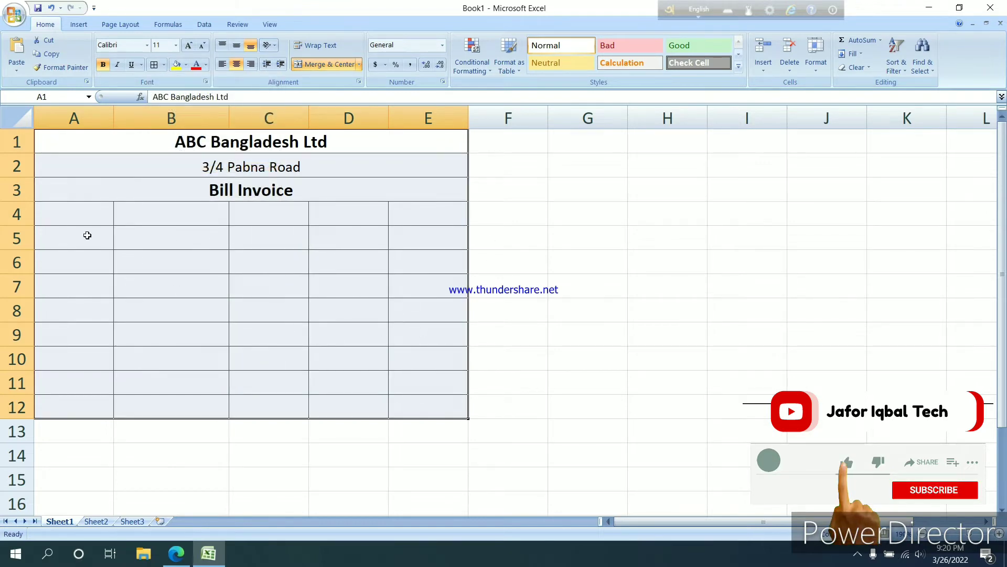
Enter the column headings "Bill No" in A4 and "Name of Items" in B4, and widen column B slightly
{"action": "left_click", "coordinate": [69, 214]}
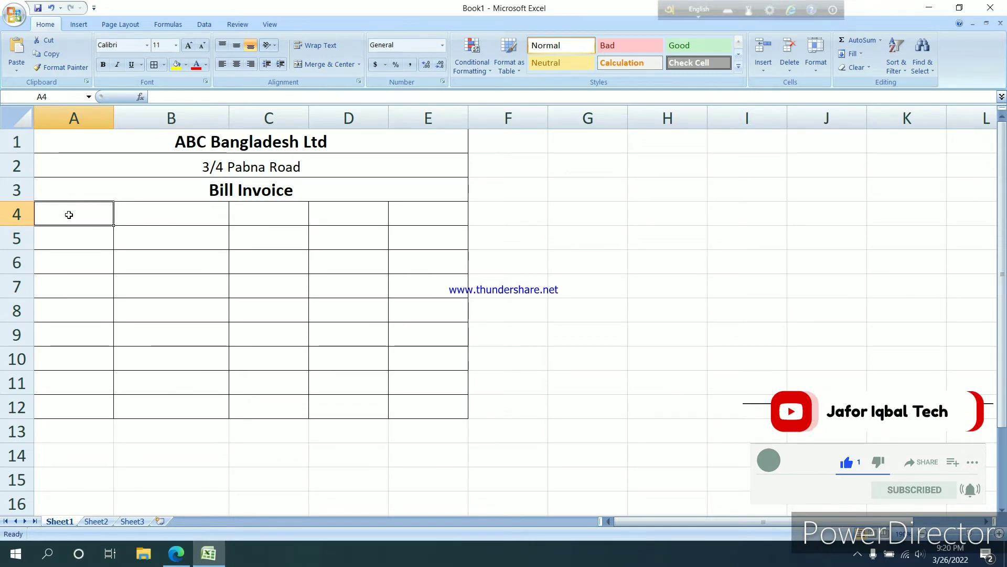
{"action": "type", "text": "Bill "}
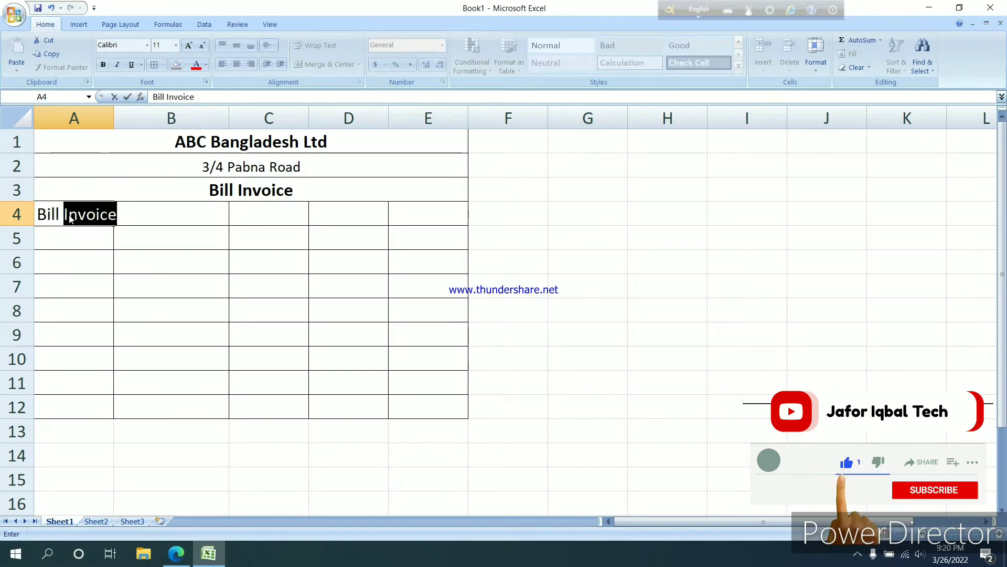
{"action": "type", "text": "No"}
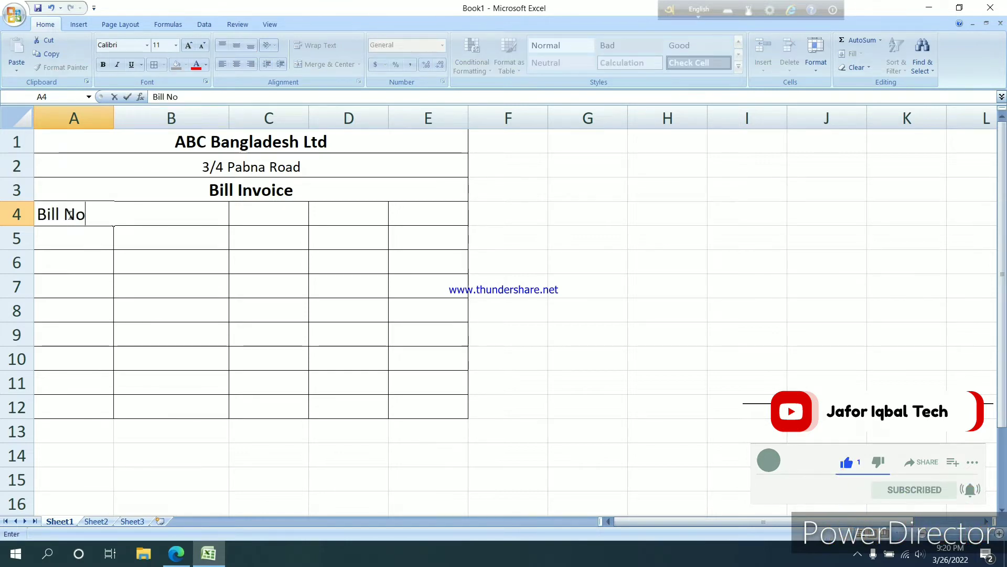
{"action": "key", "text": "Tab"}
{"action": "type", "text": "Nam"}
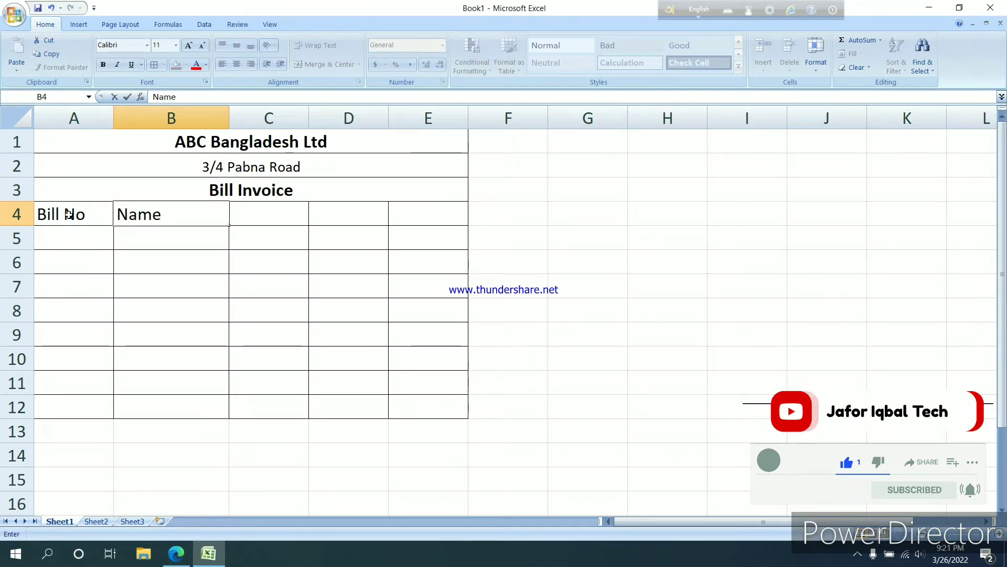
{"action": "type", "text": "e of I"}
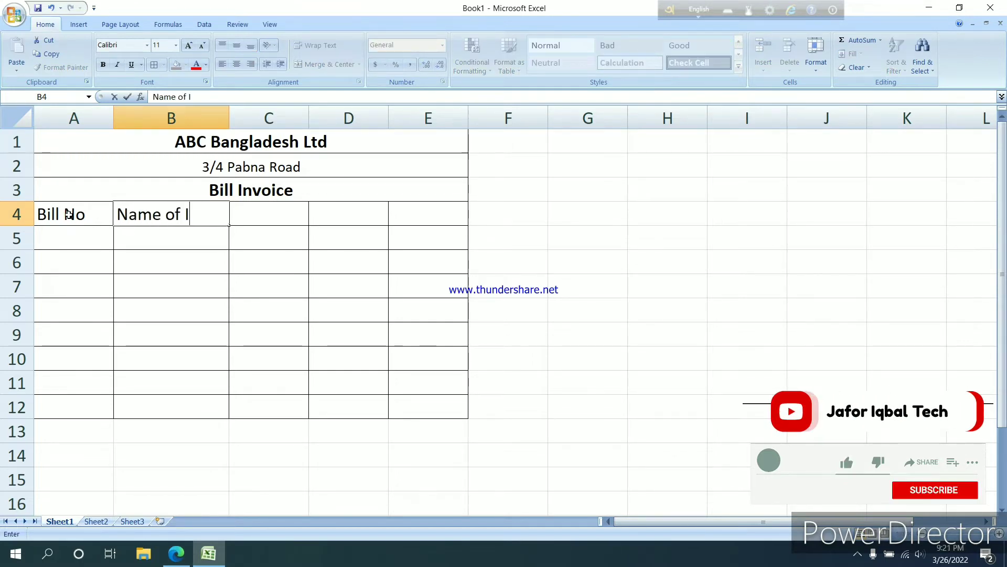
{"action": "type", "text": "tems"}
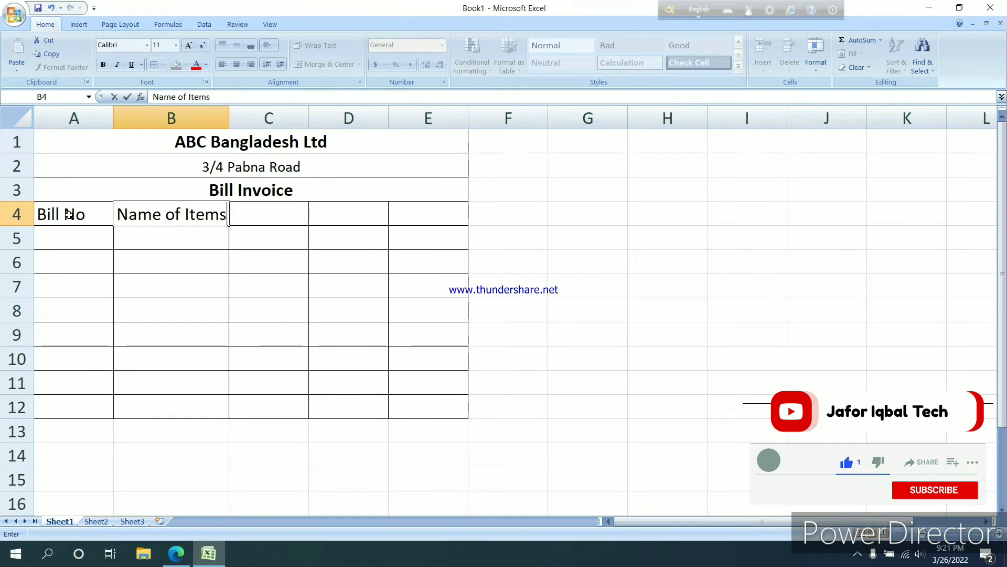
{"action": "key", "text": "Tab"}
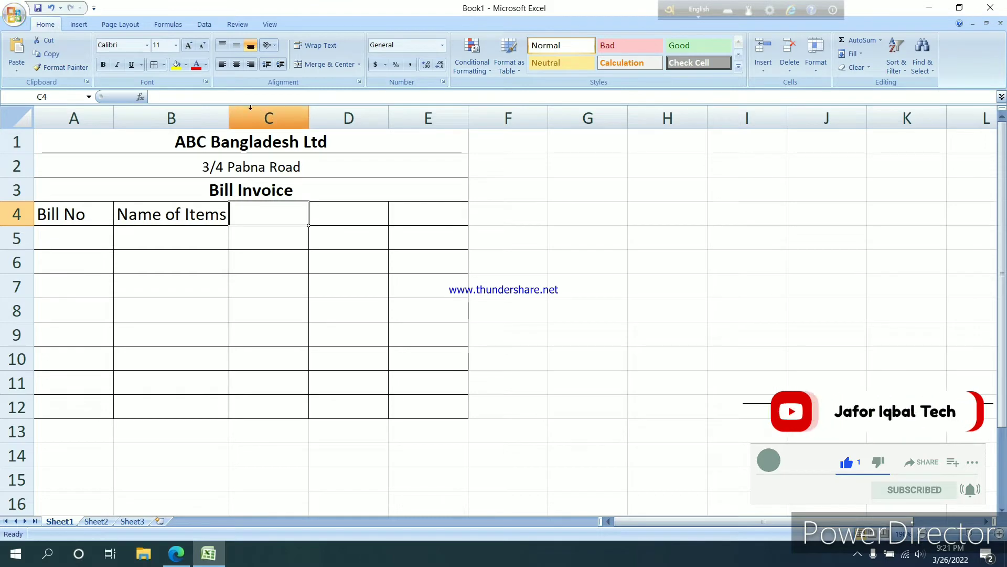
{"action": "left_click_drag", "start_coordinate": [227, 113], "coordinate": [245, 114]}
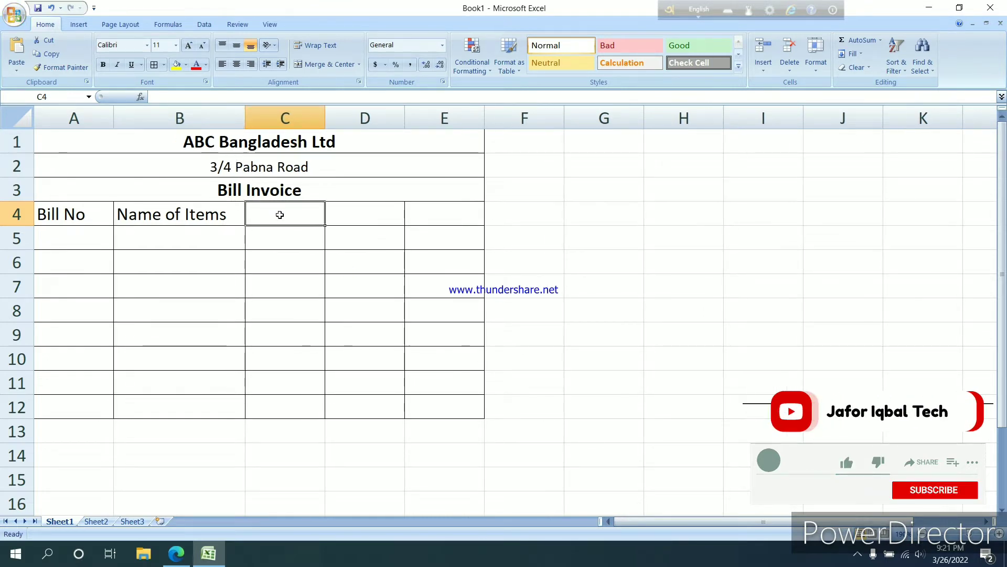
Enter the column headings "Rate", "quantity" and "Amount" in cells C4 to E4
{"action": "type", "text": "Rate"}
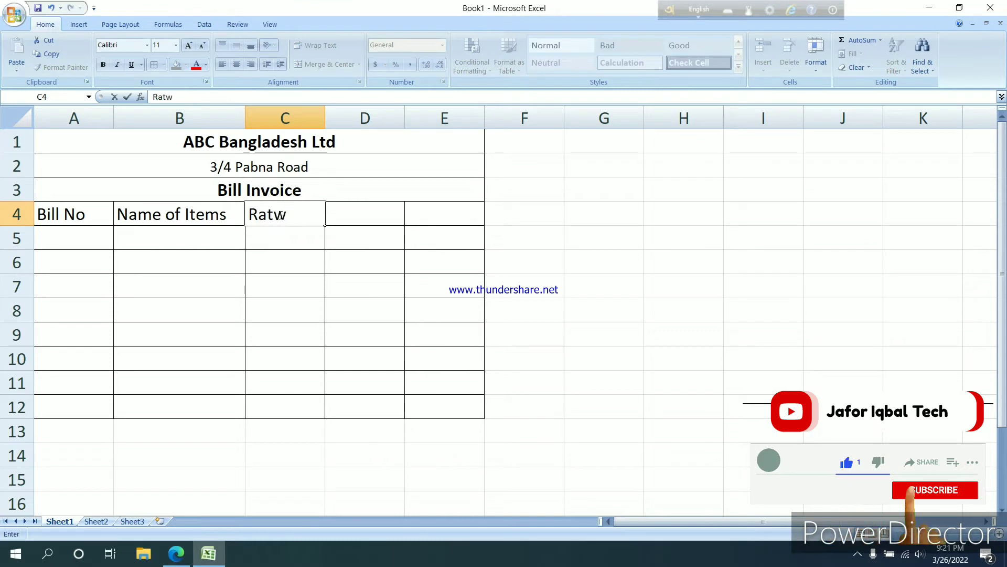
{"action": "key", "text": "Tab"}
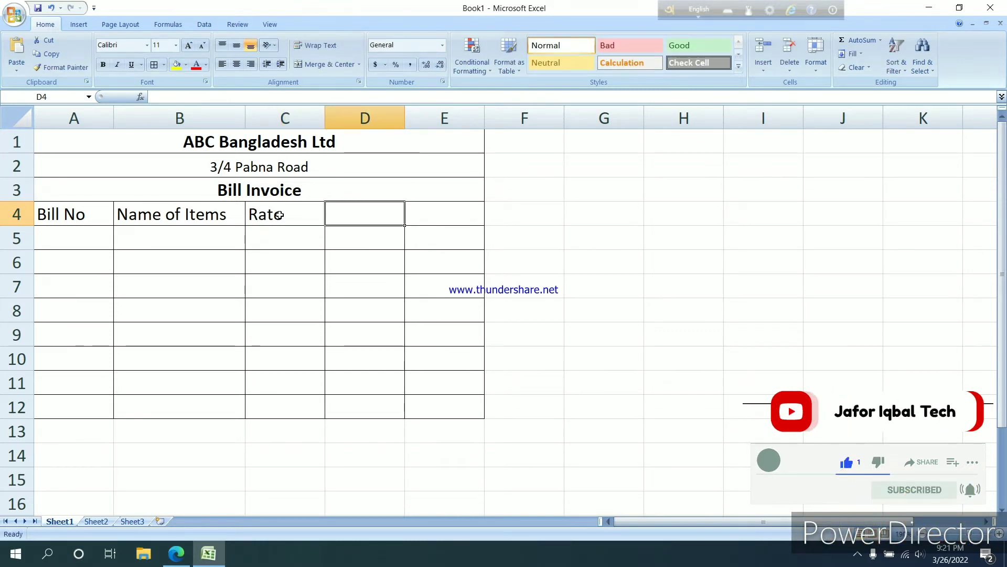
{"action": "type", "text": "Q"}
{"action": "key", "text": "BackSpace"}
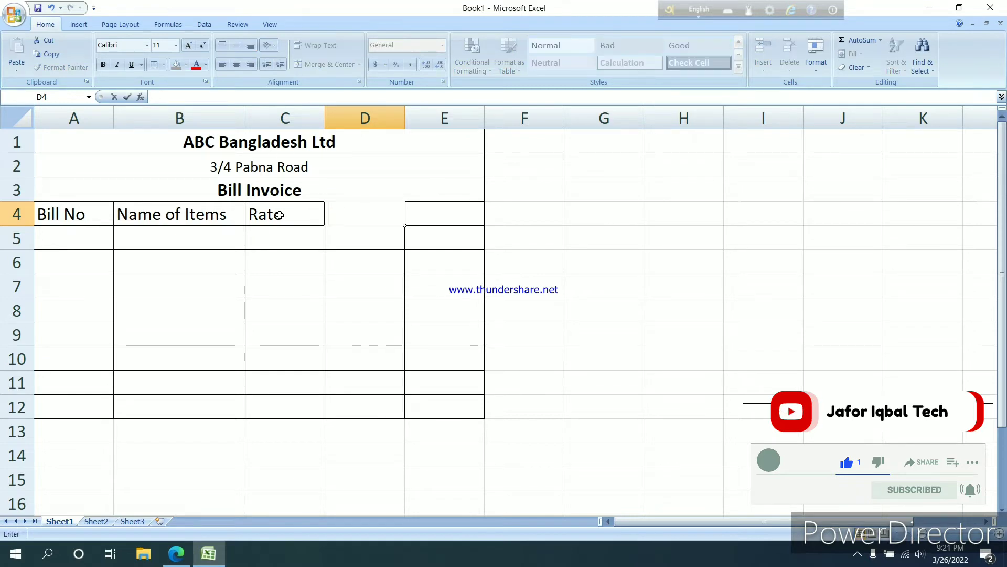
{"action": "type", "text": "qua"}
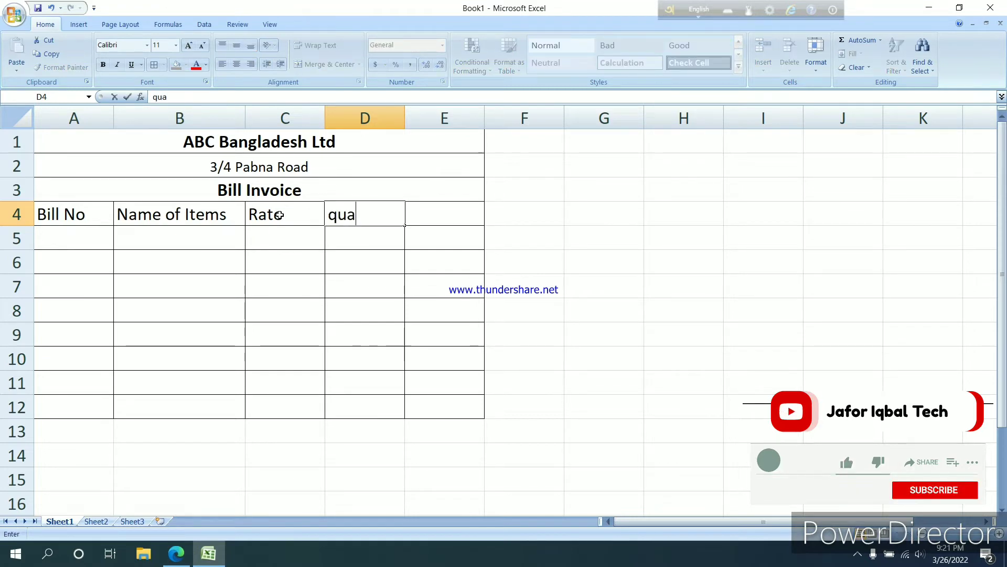
{"action": "type", "text": "ntity"}
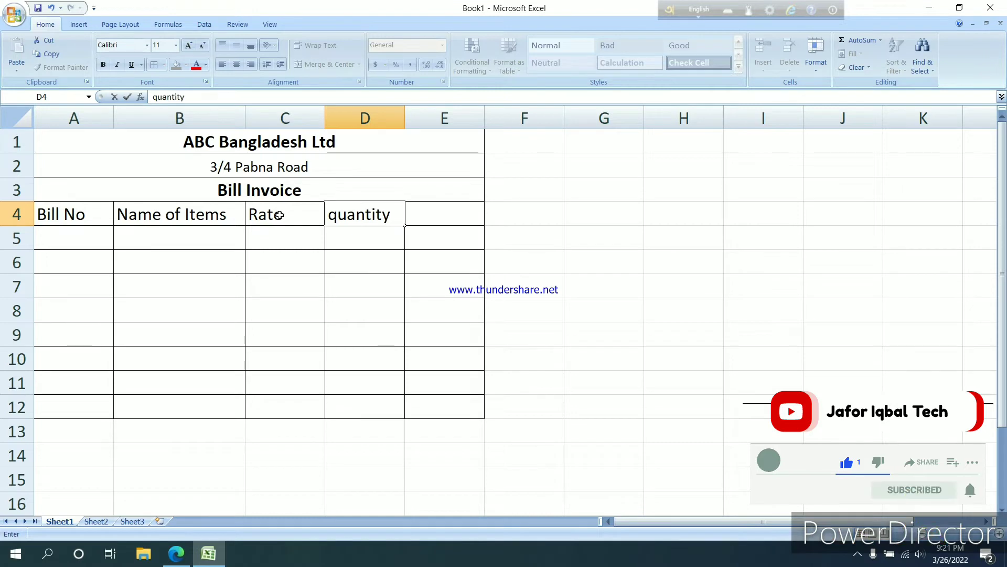
{"action": "key", "text": "Tab"}
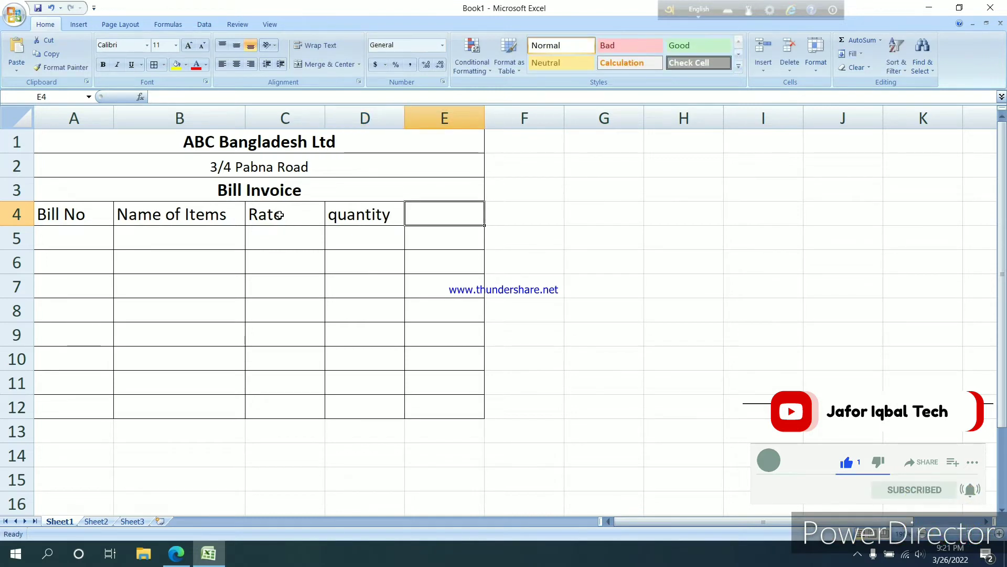
{"action": "type", "text": "Amo"}
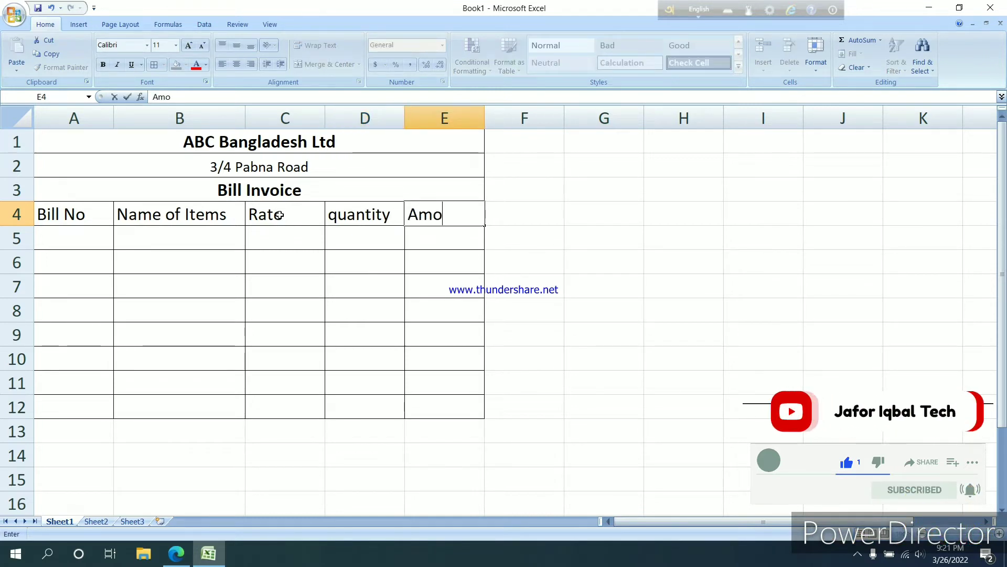
{"action": "type", "text": "unt"}
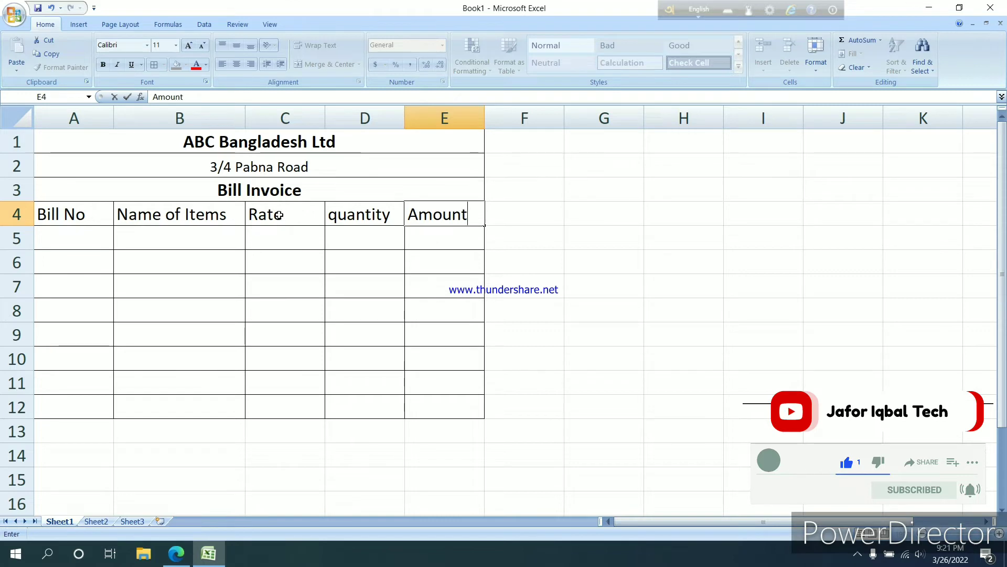
Make the column headings in A4:E4 bold and give them a light blue fill
{"action": "left_click", "coordinate": [56, 217]}
{"action": "left_click_drag", "start_coordinate": [67, 218], "coordinate": [434, 218]}
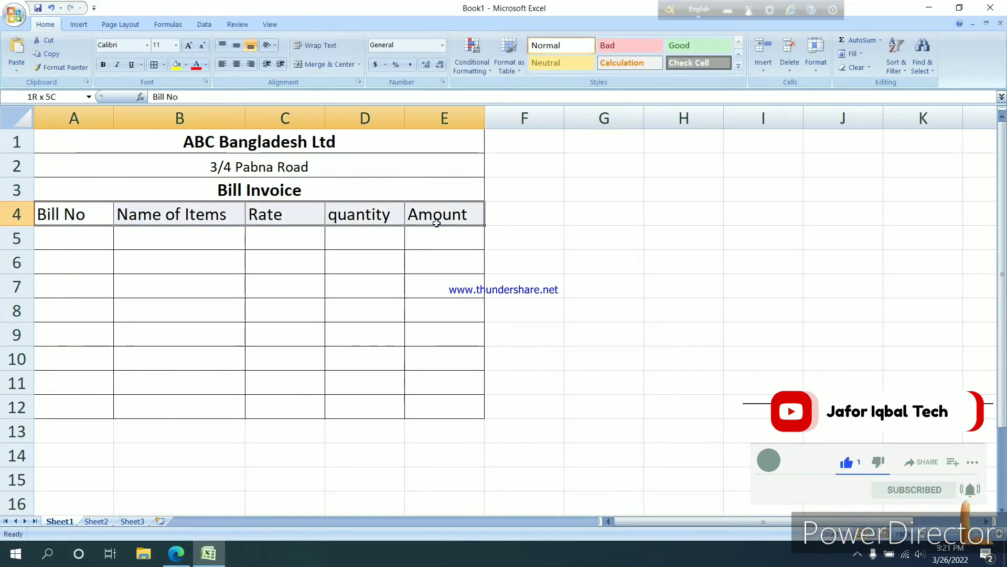
{"action": "left_click", "coordinate": [102, 65]}
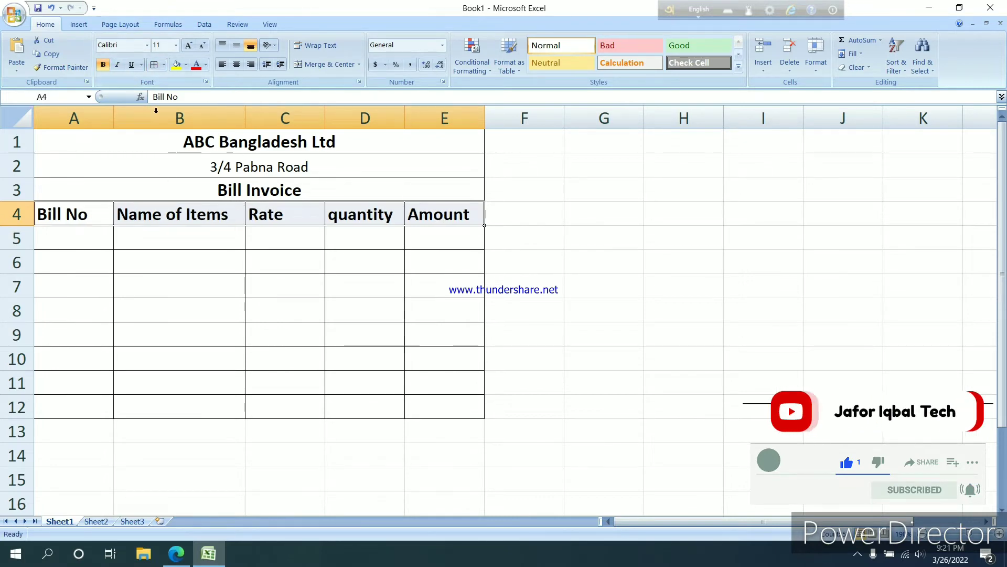
{"action": "left_click", "coordinate": [185, 65]}
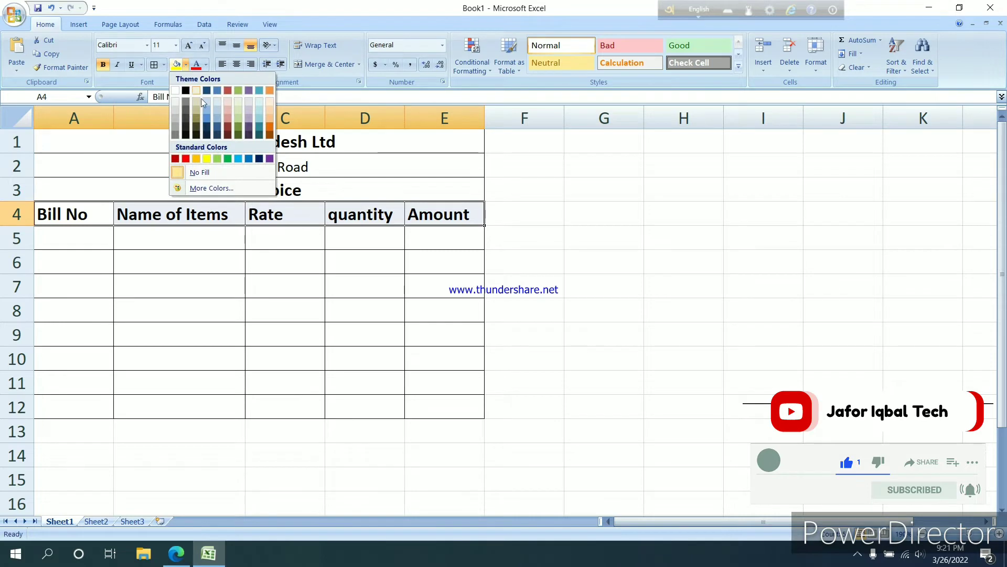
{"action": "left_click", "coordinate": [209, 109]}
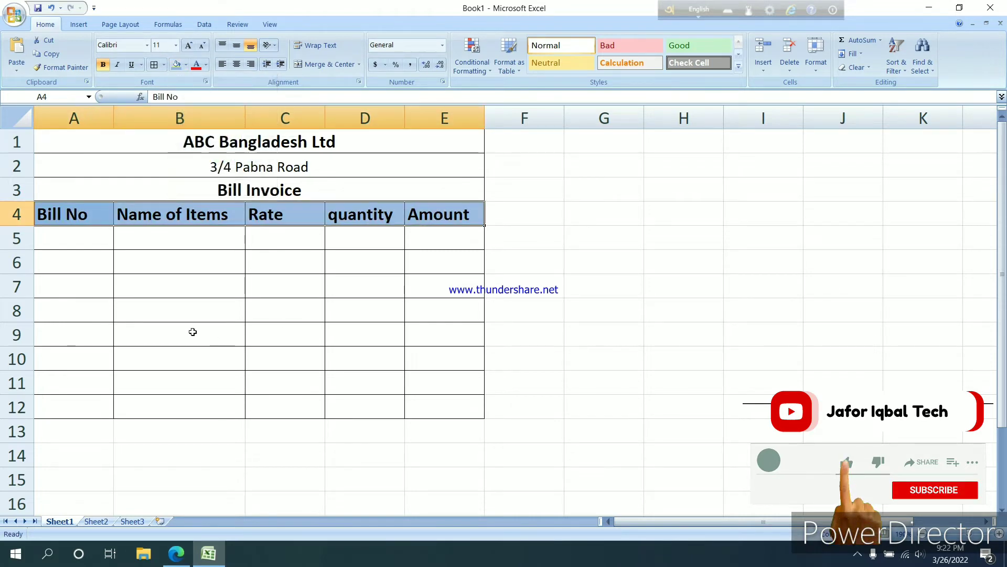
Fill in row 5 with bill number 101, item "mobile", rate 124 and quantity 5
{"action": "left_click", "coordinate": [89, 236]}
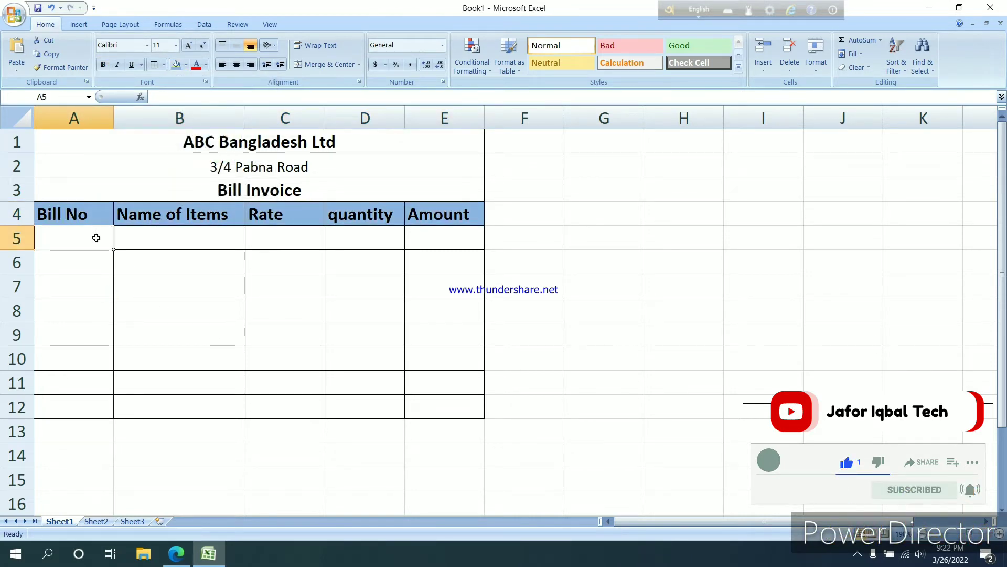
{"action": "type", "text": "101"}
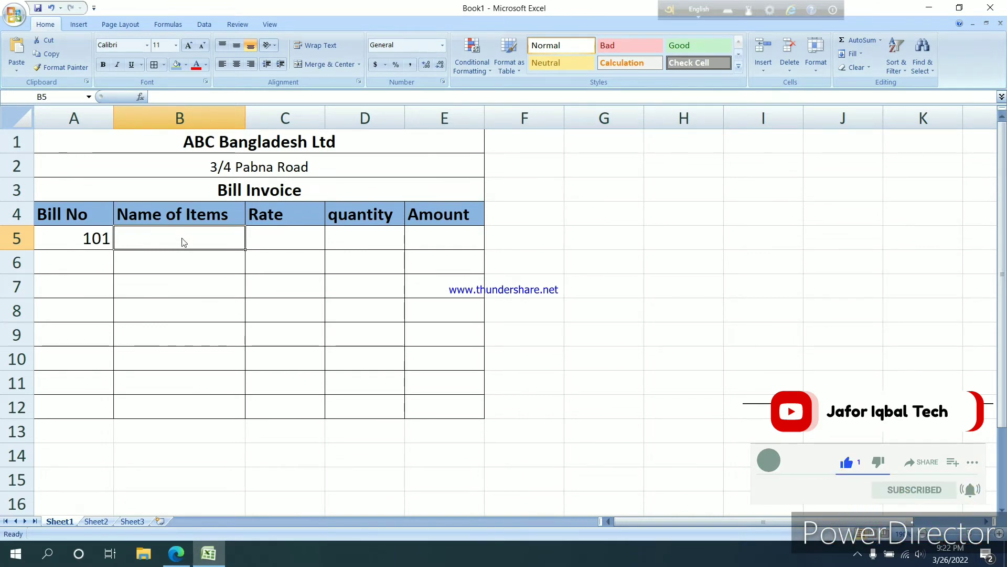
{"action": "type", "text": "mo"}
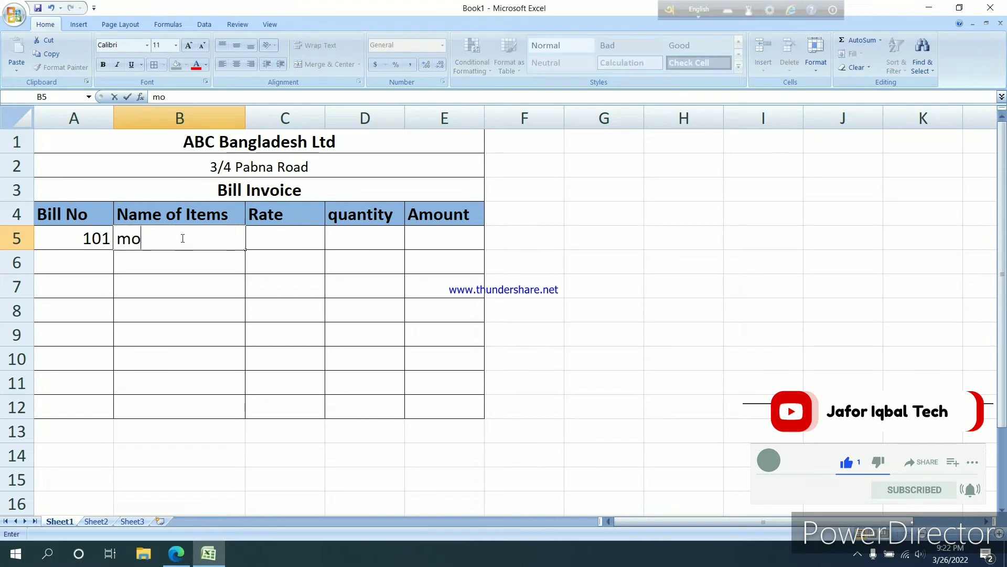
{"action": "type", "text": "bile"}
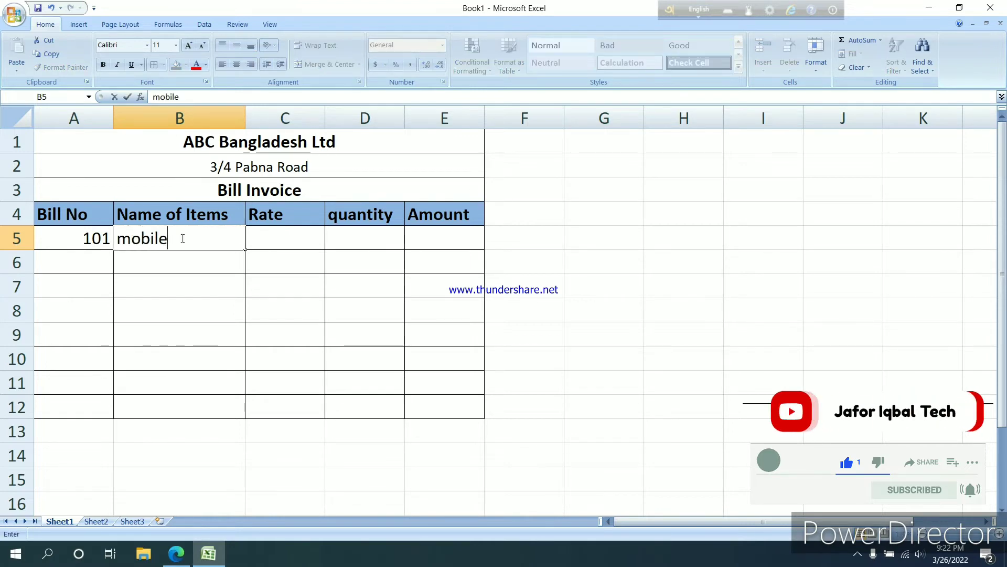
{"action": "key", "text": "Tab"}
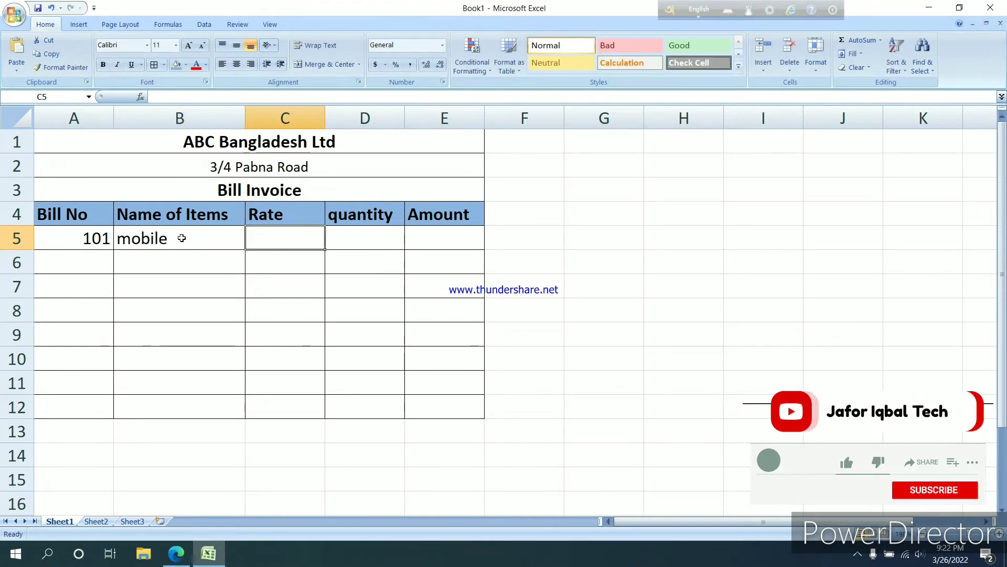
{"action": "type", "text": "124"}
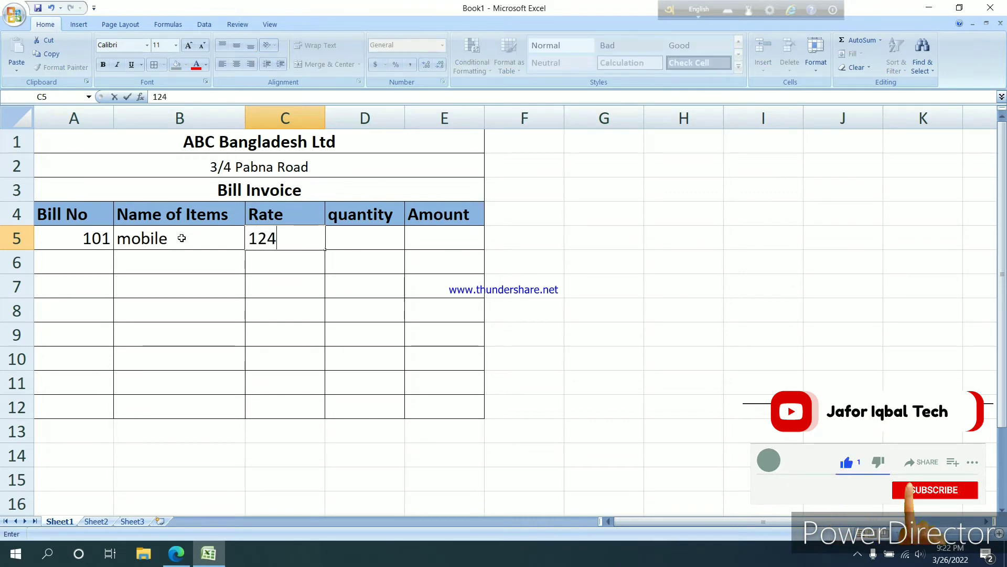
{"action": "key", "text": "Tab"}
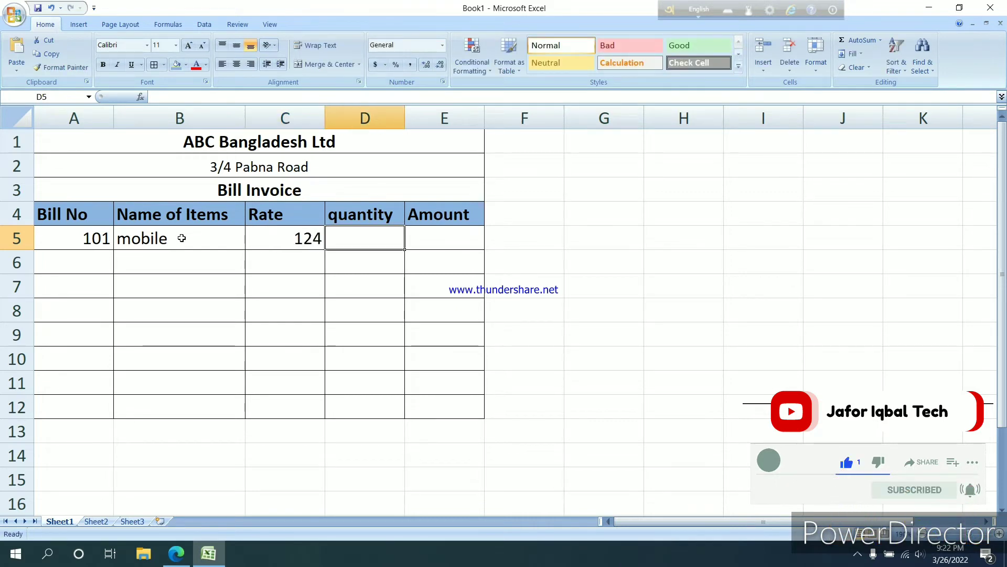
{"action": "type", "text": "5"}
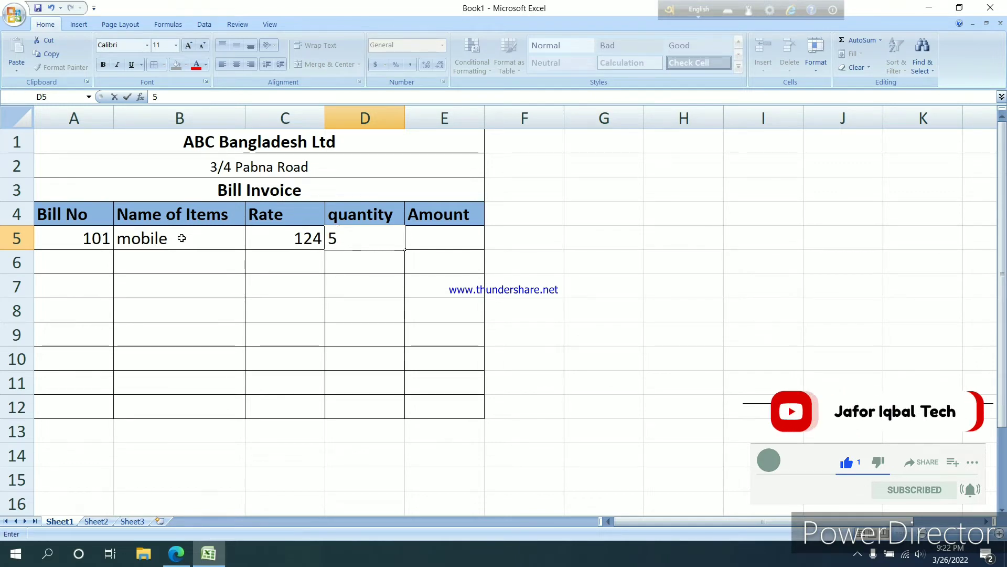
Fill in row 6 with bill number 102, item "laptop", rate 456 and quantity 21
{"action": "left_click", "coordinate": [65, 259]}
{"action": "type", "text": "102"}
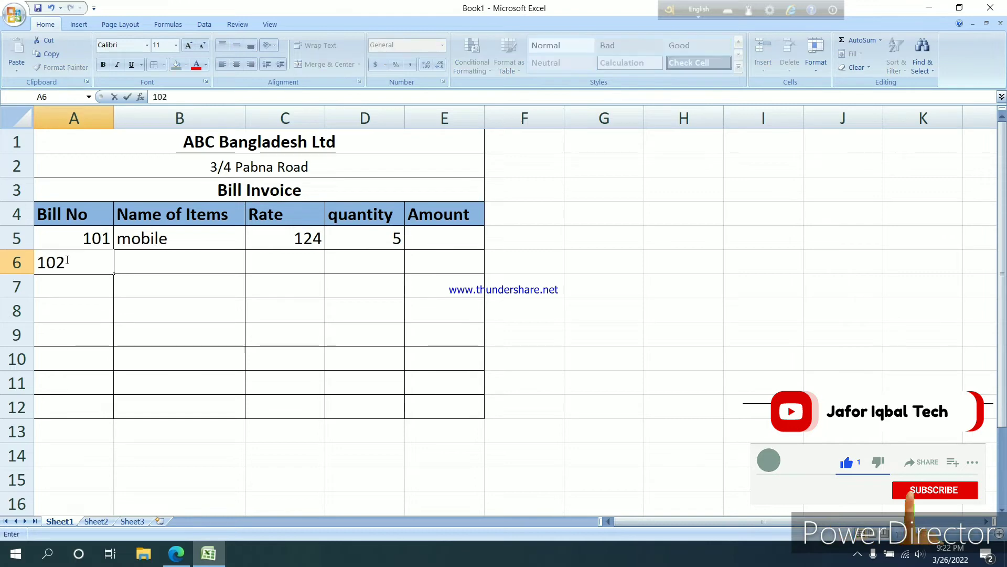
{"action": "key", "text": "Tab"}
{"action": "type", "text": "laptop"}
{"action": "key", "text": "Tab"}
{"action": "type", "text": "456"}
{"action": "key", "text": "Tab"}
{"action": "type", "text": "21"}
Fill in row 7 with bill number 103, item "screen paper", rate 86 and quantity 64
{"action": "left_click", "coordinate": [53, 282]}
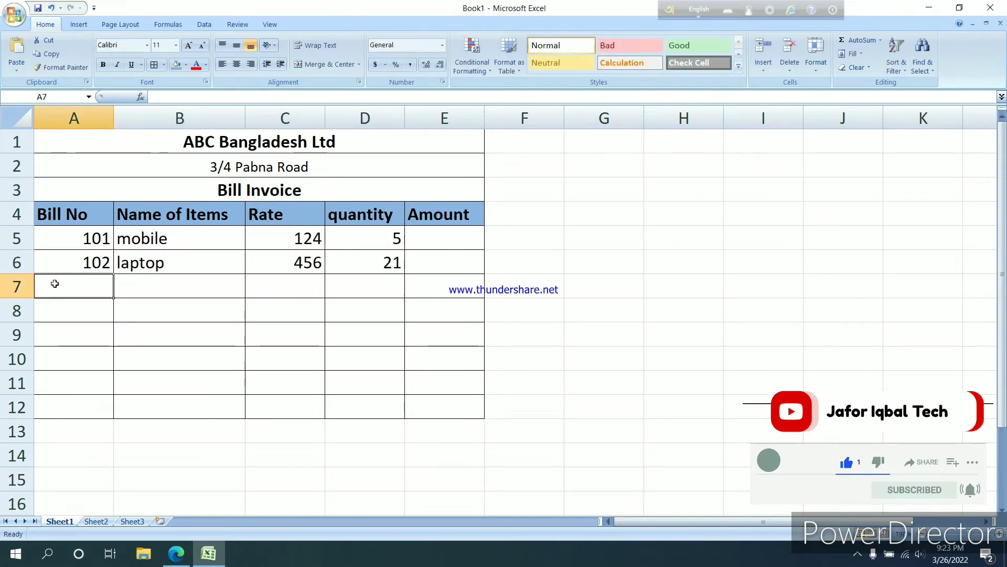
{"action": "type", "text": "103"}
{"action": "key", "text": "Tab"}
{"action": "type", "text": "screen paper"}
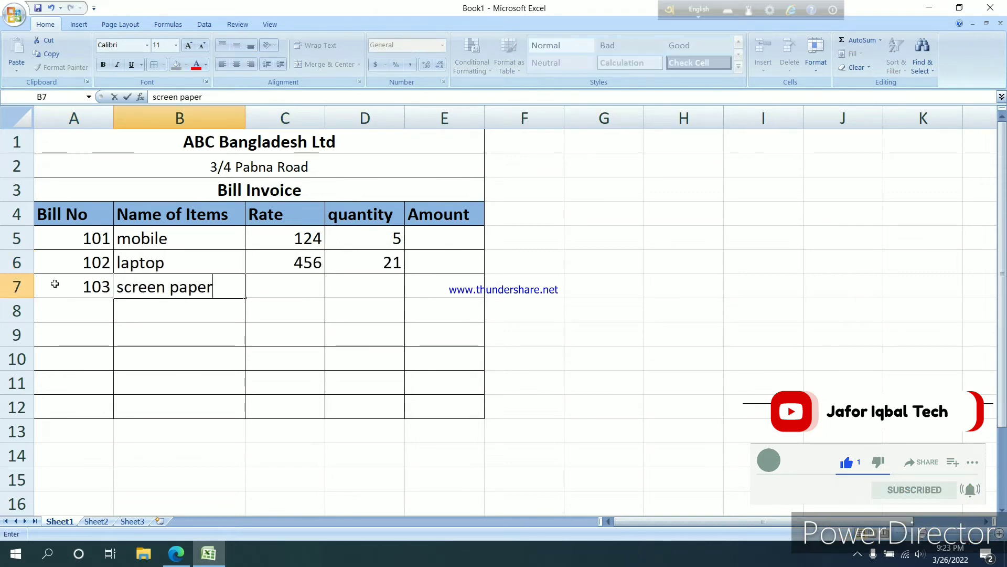
{"action": "key", "text": "Tab"}
{"action": "type", "text": "86"}
Fill in row 8 with bill number 104, item "keybood", rate 45 and quantity 75
{"action": "key", "text": "Tab"}
{"action": "type", "text": "64"}
{"action": "left_click", "coordinate": [54, 314]}
{"action": "type", "text": "104"}
{"action": "key", "text": "Tab"}
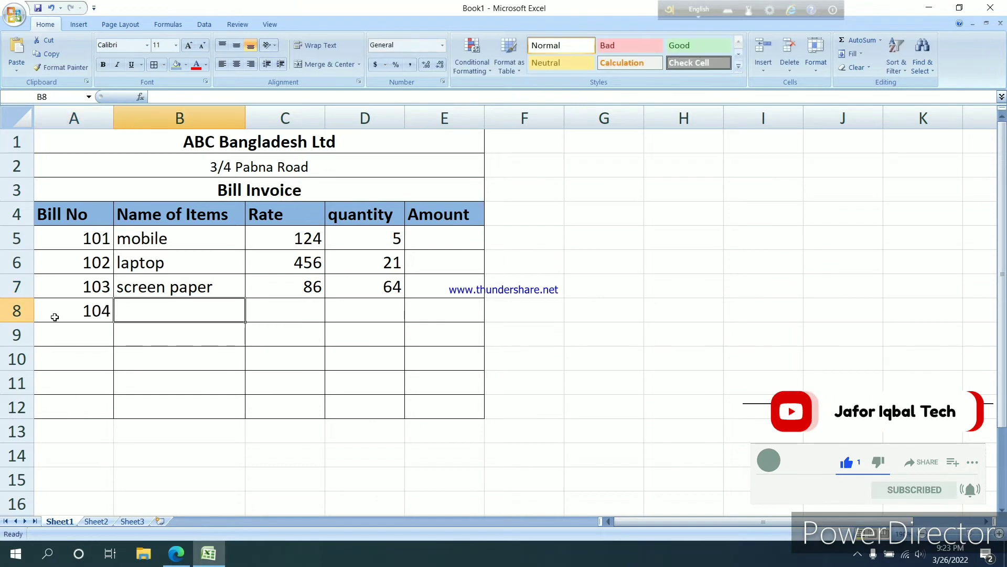
{"action": "type", "text": "keybood"}
{"action": "key", "text": "Tab"}
{"action": "type", "text": "45"}
Fill in row 9 with bill number 105, item "books", rate 34 and quantity 64
{"action": "key", "text": "Tab"}
{"action": "type", "text": "75"}
{"action": "left_click", "coordinate": [70, 337]}
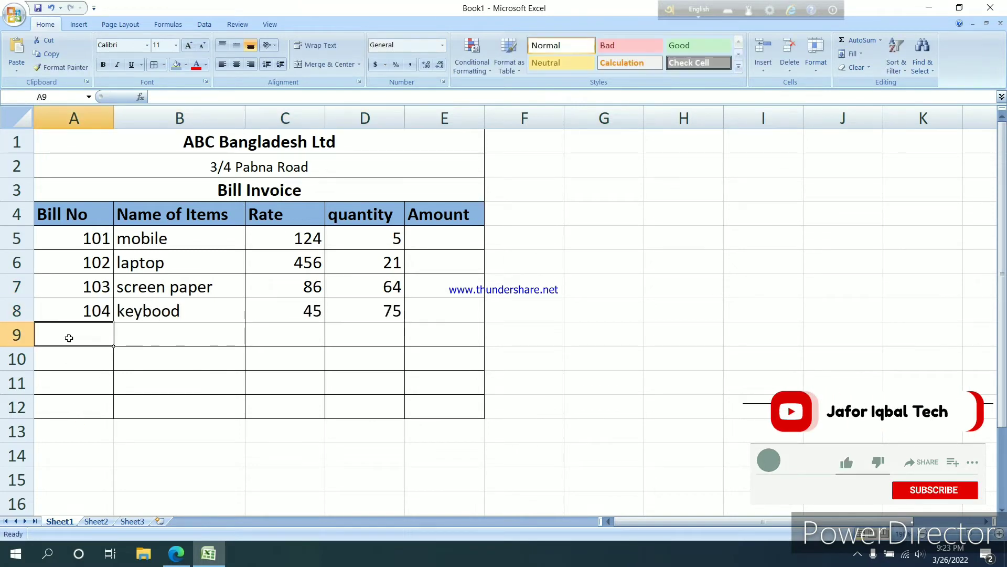
{"action": "type", "text": "book"}
{"action": "key", "text": "BackSpace"}
{"action": "key", "text": "BackSpace"}
{"action": "key", "text": "BackSpace"}
{"action": "key", "text": "BackSpace"}
{"action": "type", "text": "105"}
{"action": "key", "text": "Tab"}
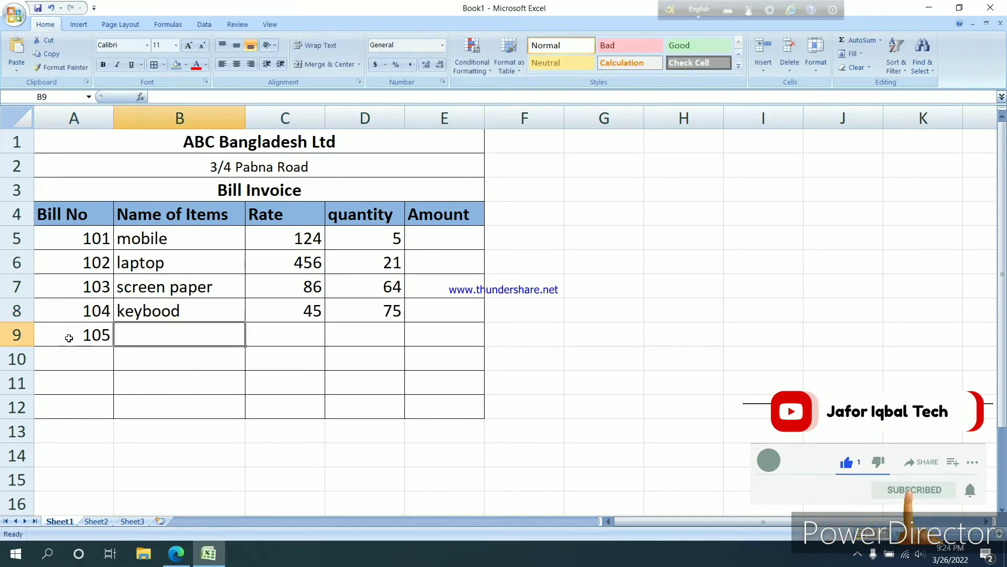
{"action": "type", "text": "books"}
{"action": "key", "text": "Tab"}
{"action": "type", "text": "34"}
Fill in row 10 with bill number 106, item "charger", rate 45 and quantity 84
{"action": "key", "text": "Tab"}
{"action": "type", "text": "64"}
{"action": "left_click", "coordinate": [69, 370]}
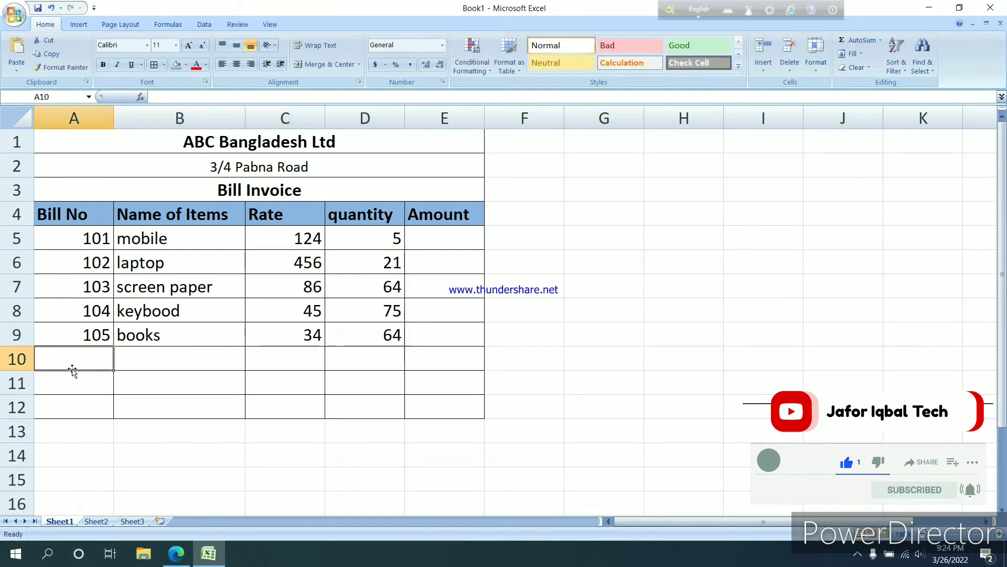
{"action": "type", "text": "106"}
{"action": "key", "text": "Tab"}
{"action": "type", "text": "charger"}
{"action": "key", "text": "Tab"}
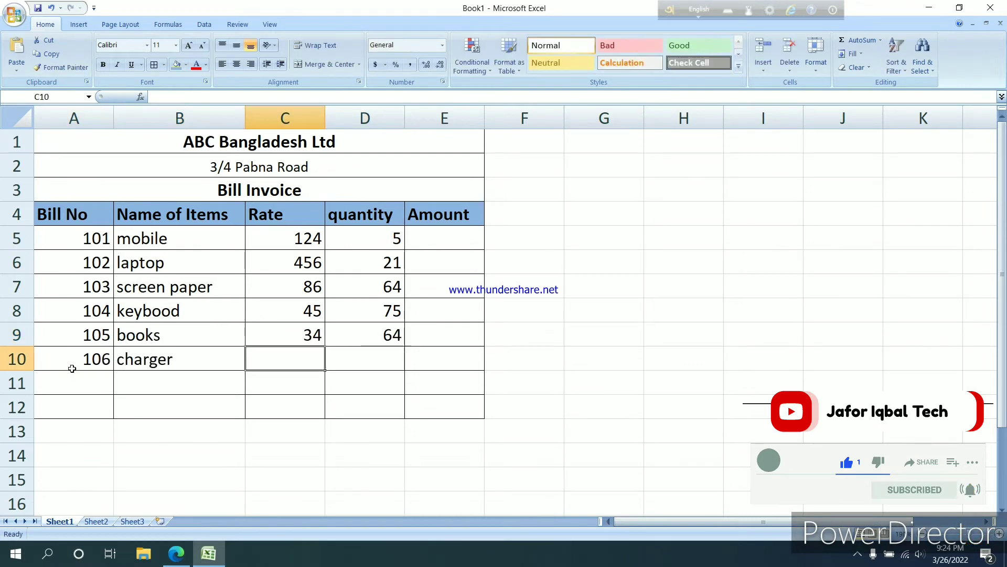
{"action": "type", "text": "45"}
{"action": "key", "text": "Tab"}
{"action": "type", "text": "84"}
Fill in row 11 with bill number 107, item "notbook", rate 75 and quantity 31
{"action": "left_click", "coordinate": [70, 391]}
{"action": "type", "text": "107"}
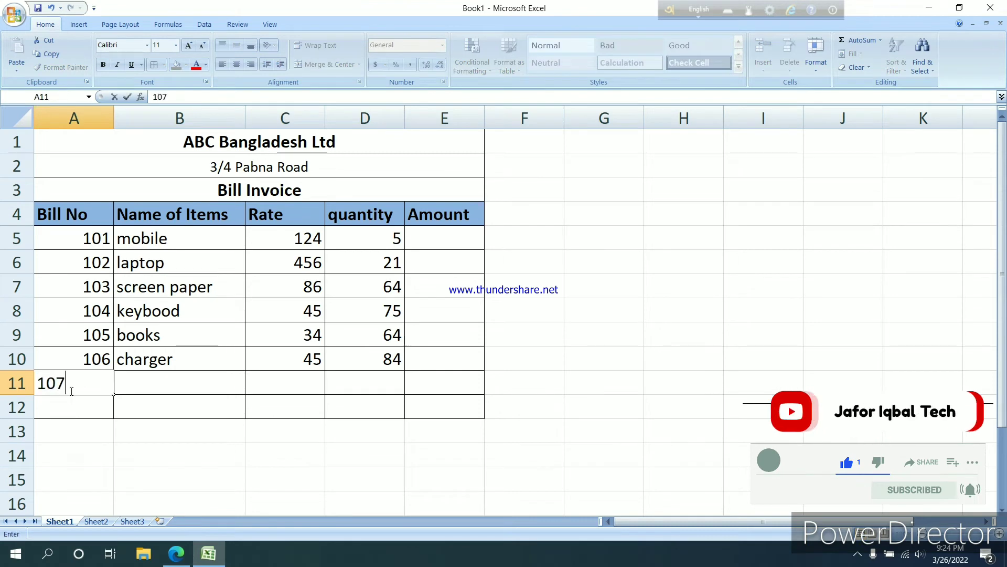
{"action": "key", "text": "Tab"}
{"action": "type", "text": "notbook"}
{"action": "key", "text": "Tab"}
{"action": "type", "text": "75"}
{"action": "key", "text": "Tab"}
{"action": "type", "text": "31"}
Fill in row 12 with bill number 108, item "sim card", rate 75 and quantity 64
{"action": "left_click", "coordinate": [84, 409]}
{"action": "type", "text": "108"}
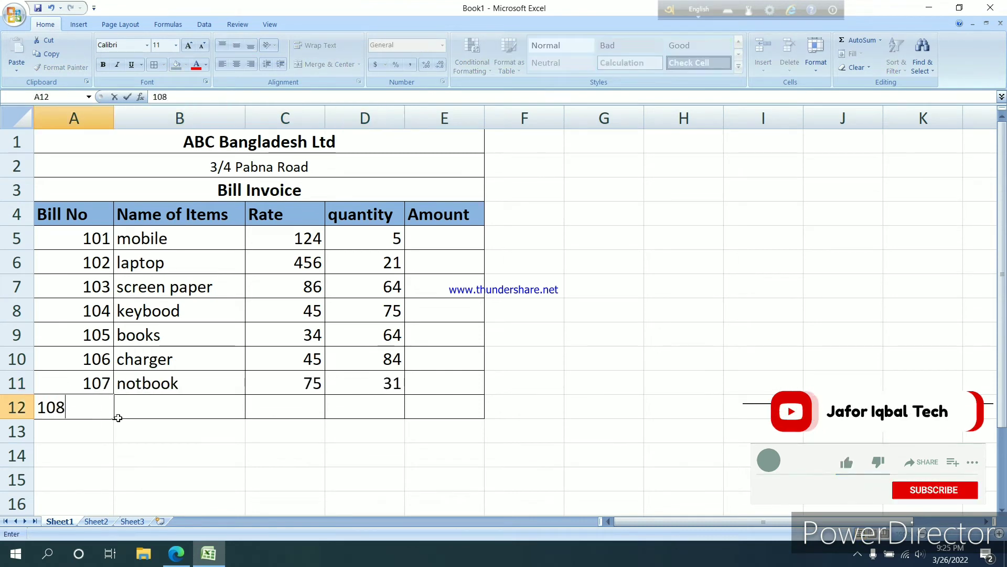
{"action": "key", "text": "Tab"}
{"action": "type", "text": "sim card"}
{"action": "key", "text": "Tab"}
{"action": "type", "text": "75"}
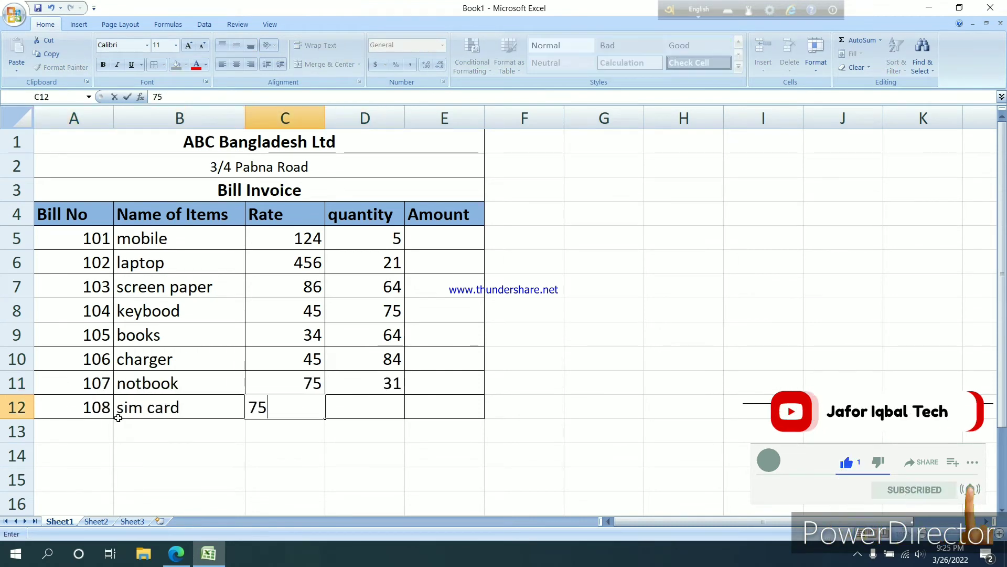
{"action": "key", "text": "Tab"}
{"action": "type", "text": "64"}
{"action": "left_click", "coordinate": [179, 478]}
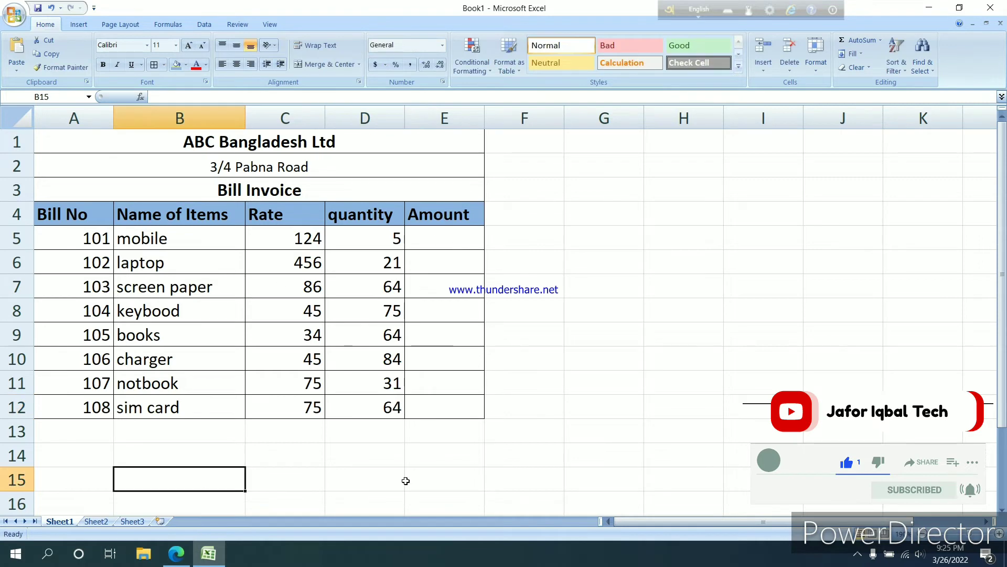
{"action": "left_click", "coordinate": [400, 456]}
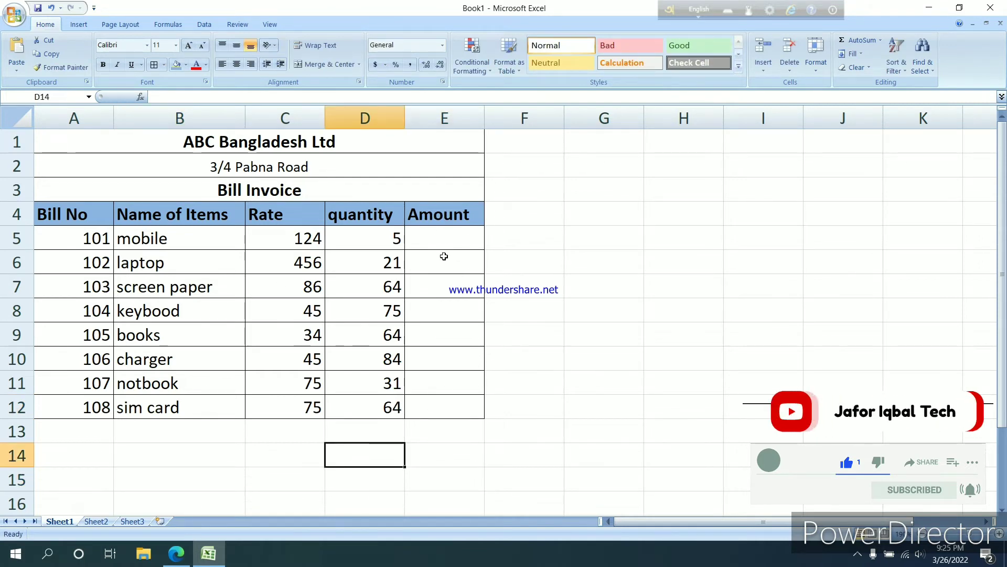
Calculate the mobile's amount in cell E5 with the formula =C5*D5
{"action": "left_click", "coordinate": [422, 242]}
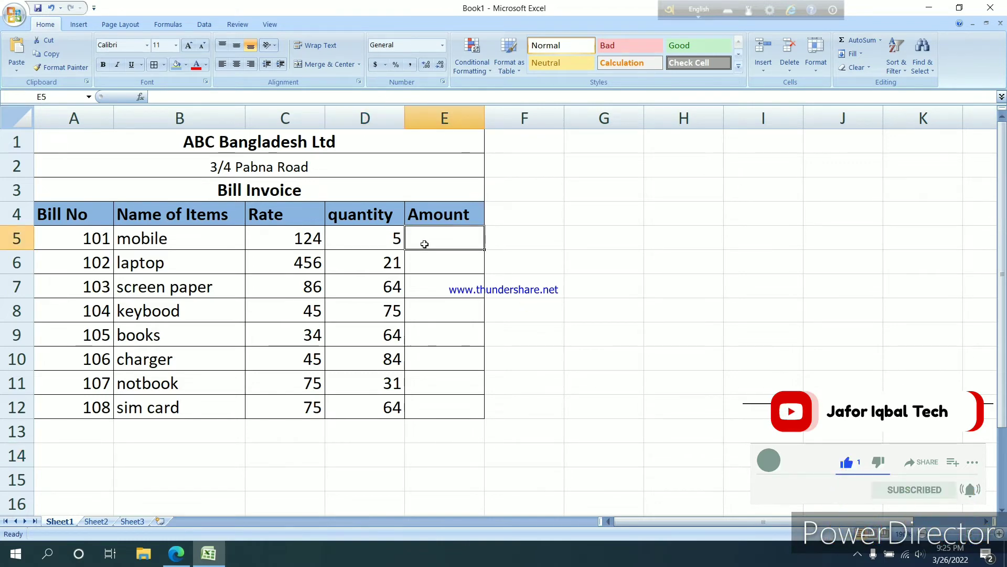
{"action": "type", "text": "="}
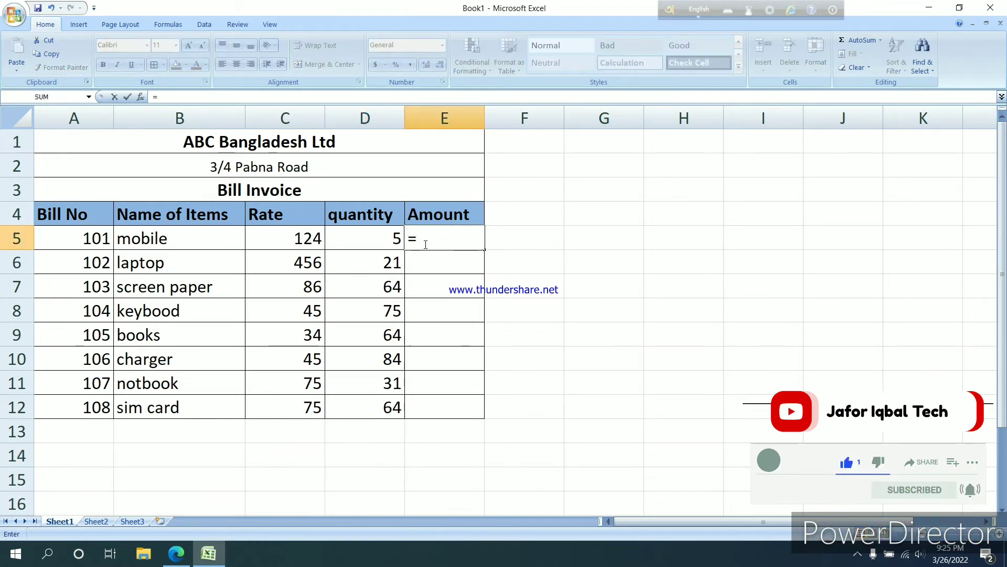
{"action": "left_click", "coordinate": [287, 242]}
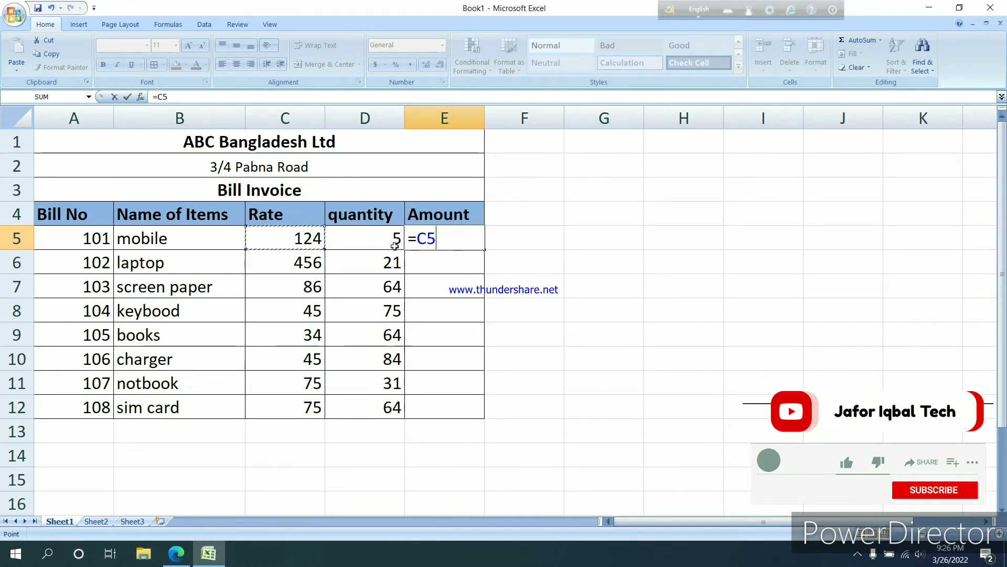
{"action": "type", "text": "*"}
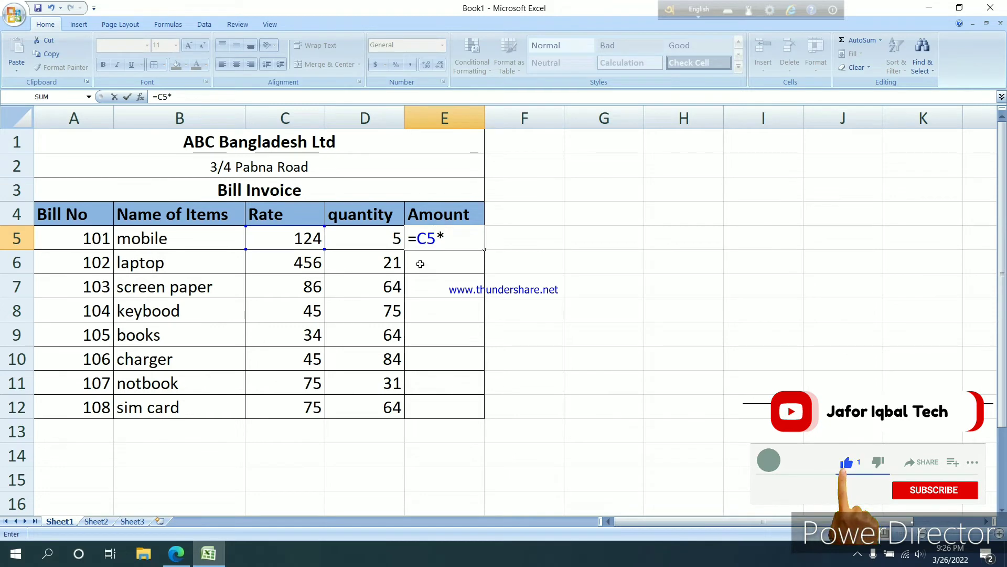
{"action": "left_click", "coordinate": [359, 239]}
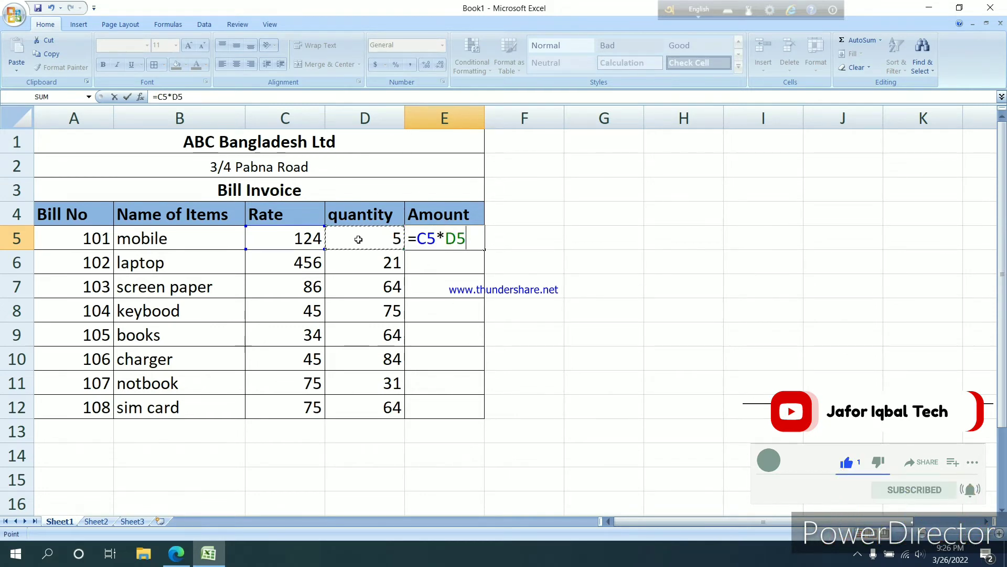
{"action": "key", "text": "Return"}
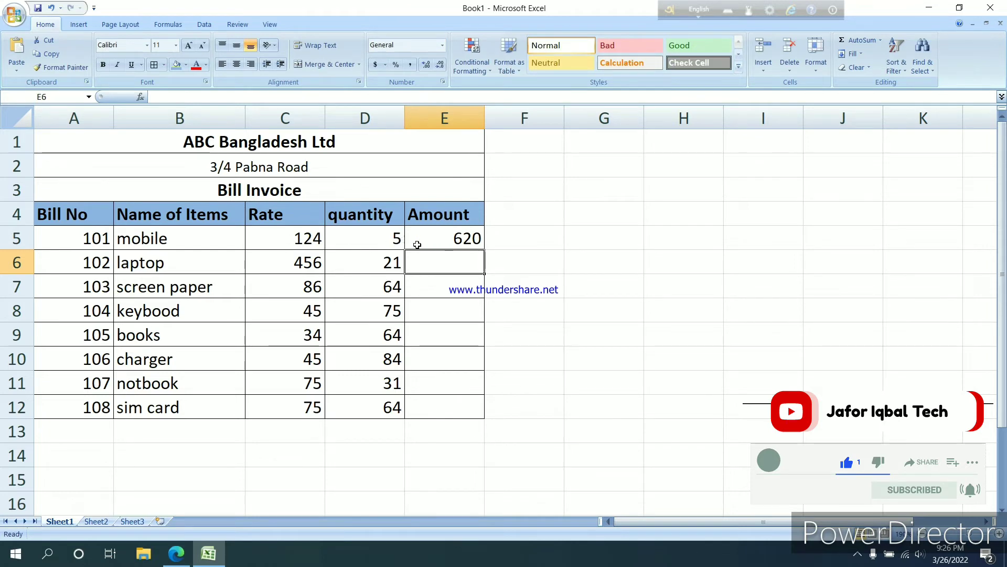
Copy the amount formula from E5 down through E12 for all the remaining items
{"action": "left_click", "coordinate": [450, 240]}
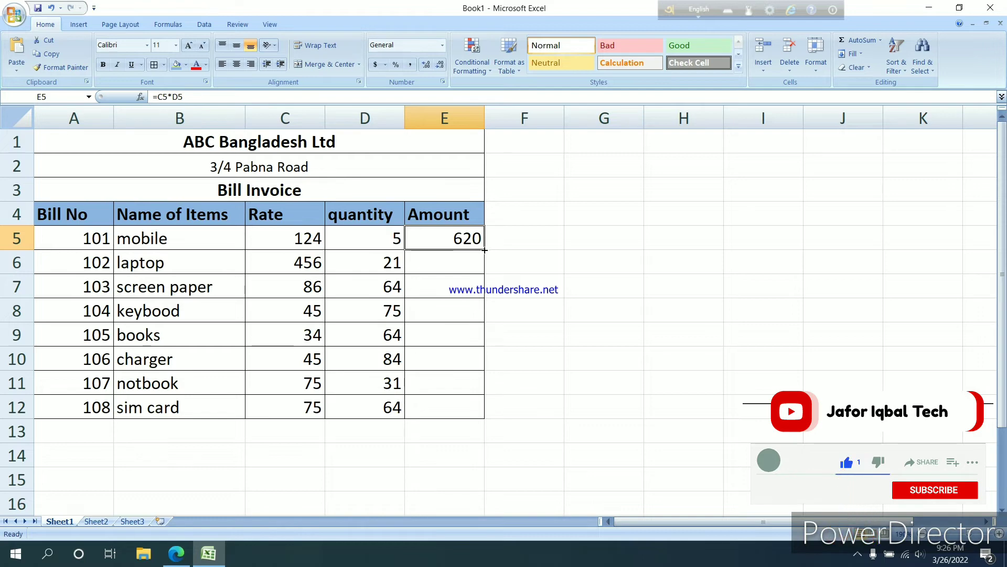
{"action": "left_click_drag", "start_coordinate": [485, 251], "coordinate": [486, 417]}
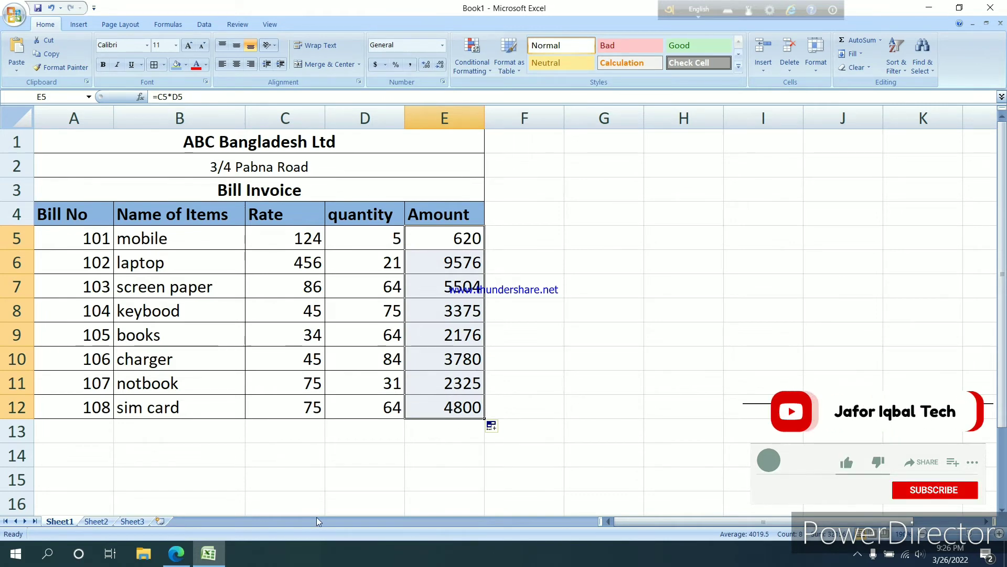
{"action": "left_click", "coordinate": [386, 434]}
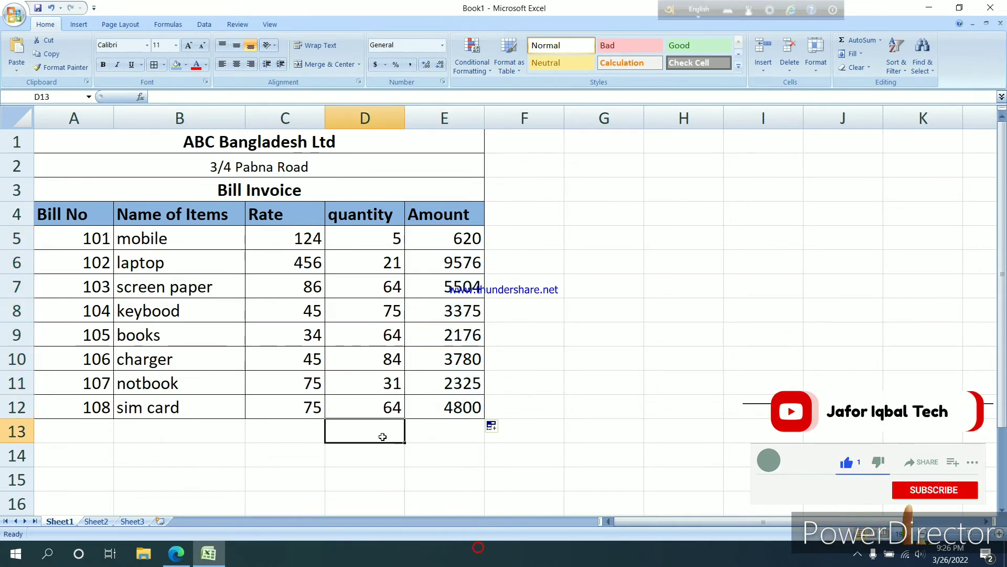
Merge and center cells C13:D13 below the table and enter the label "Total"
{"action": "scroll", "coordinate": [300, 443], "scroll_direction": "down", "scroll_amount": 1}
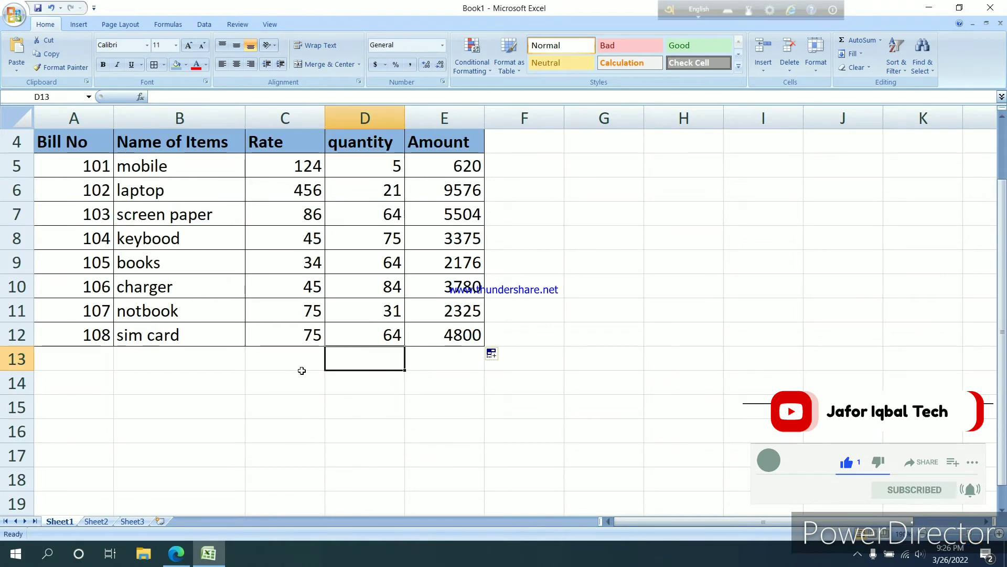
{"action": "scroll", "coordinate": [298, 372], "scroll_direction": "up", "scroll_amount": 1}
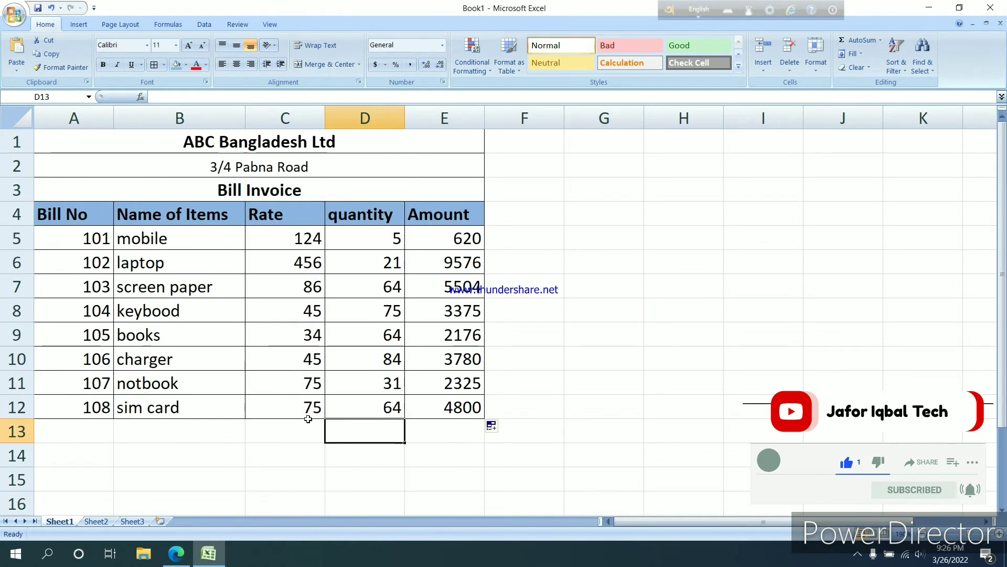
{"action": "left_click_drag", "start_coordinate": [297, 434], "coordinate": [338, 430]}
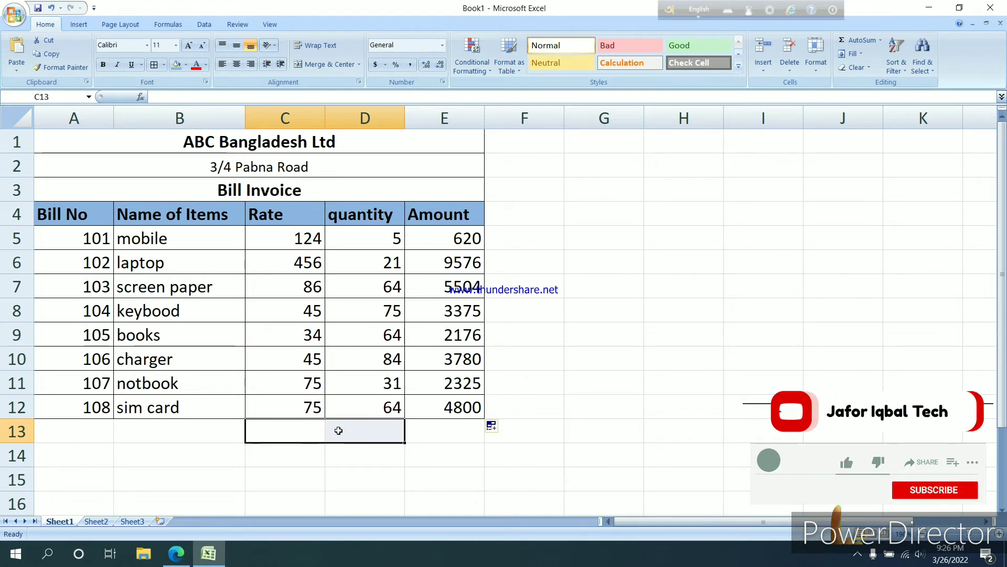
{"action": "left_click", "coordinate": [328, 64]}
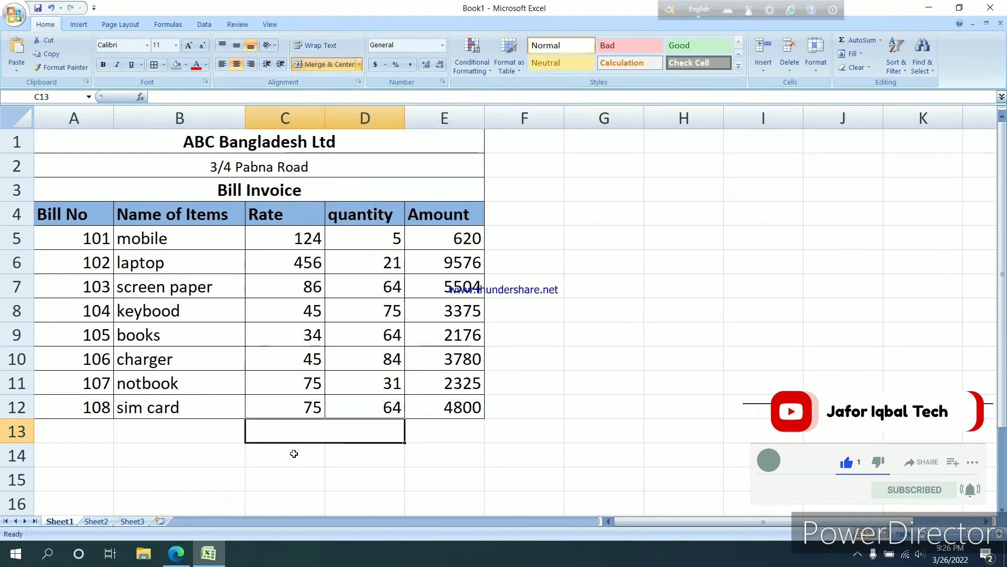
{"action": "type", "text": "T"}
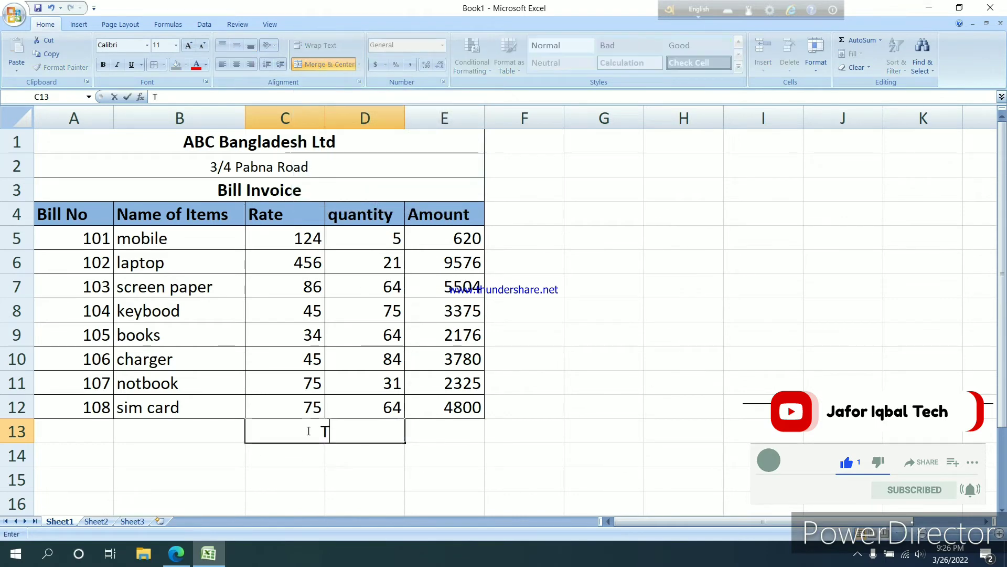
{"action": "type", "text": "otal"}
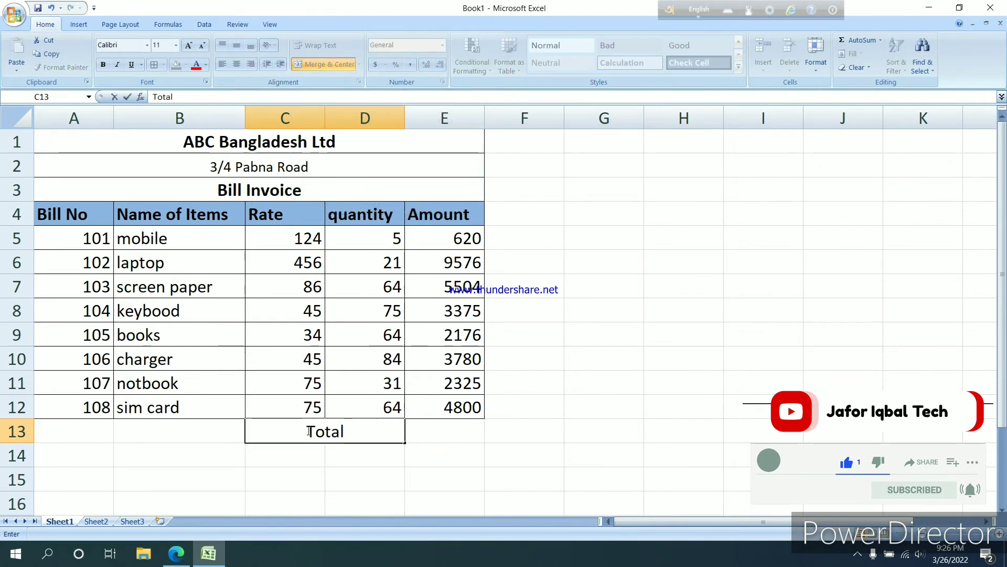
Merge and center cells C14:D14 and enter the label "ABC 15%"
{"action": "left_click_drag", "start_coordinate": [299, 456], "coordinate": [344, 454]}
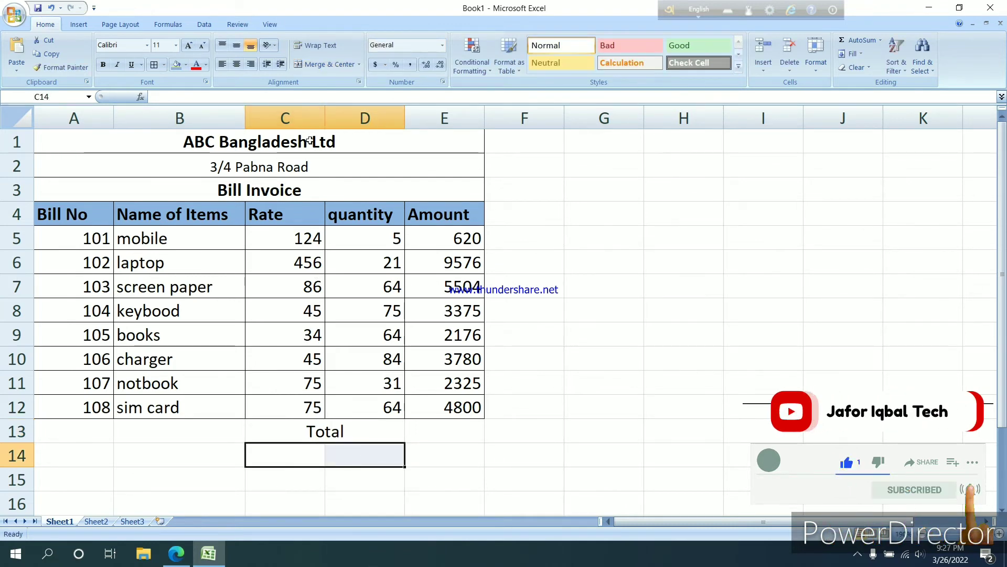
{"action": "left_click", "coordinate": [329, 64]}
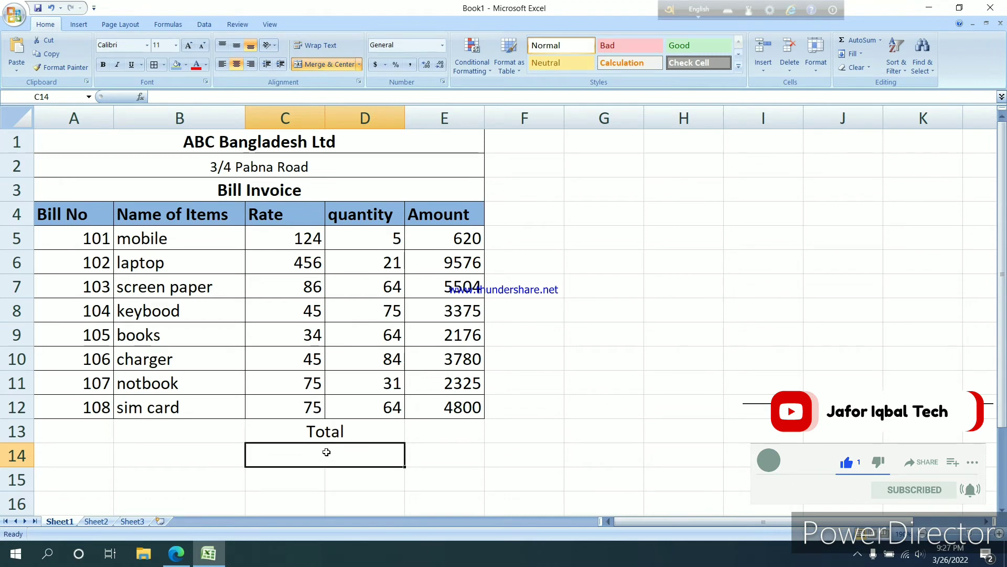
{"action": "type", "text": "ABC"}
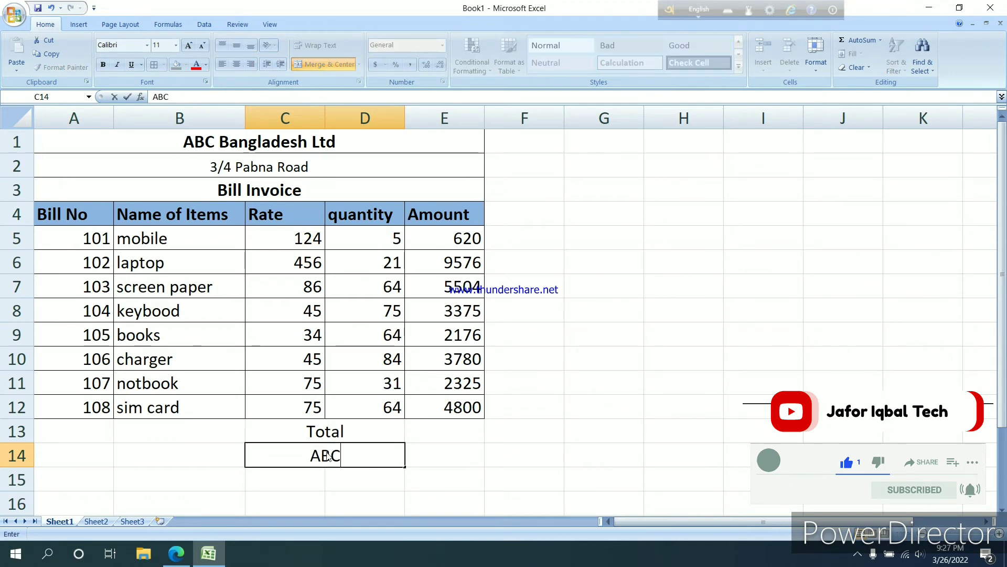
{"action": "type", "text": " 15"}
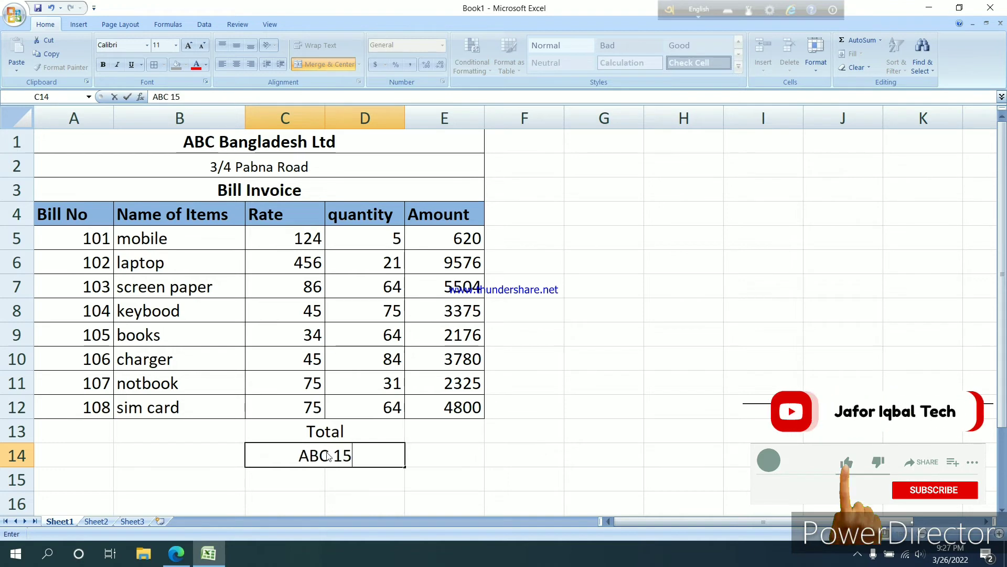
{"action": "type", "text": "%"}
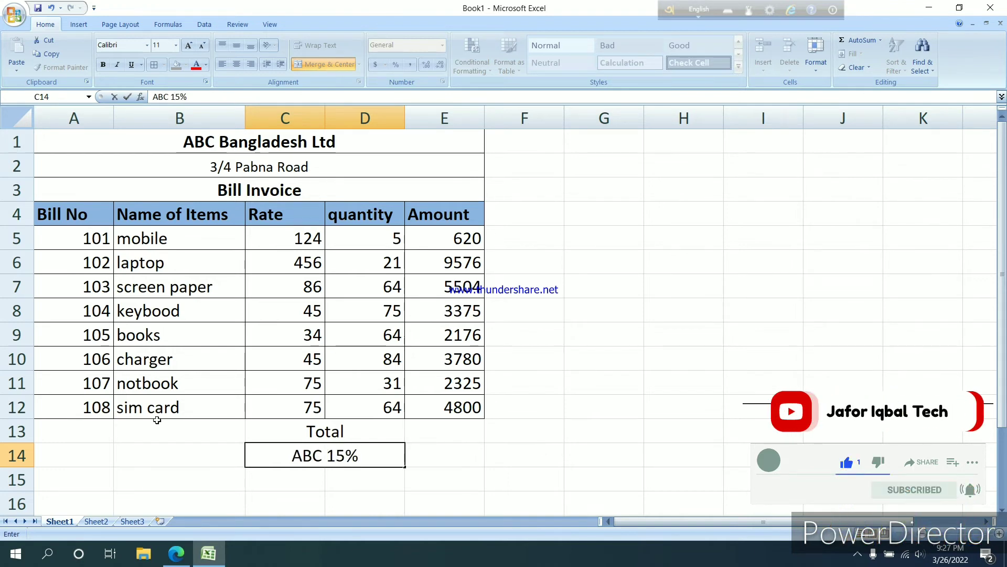
{"action": "key", "text": "Return"}
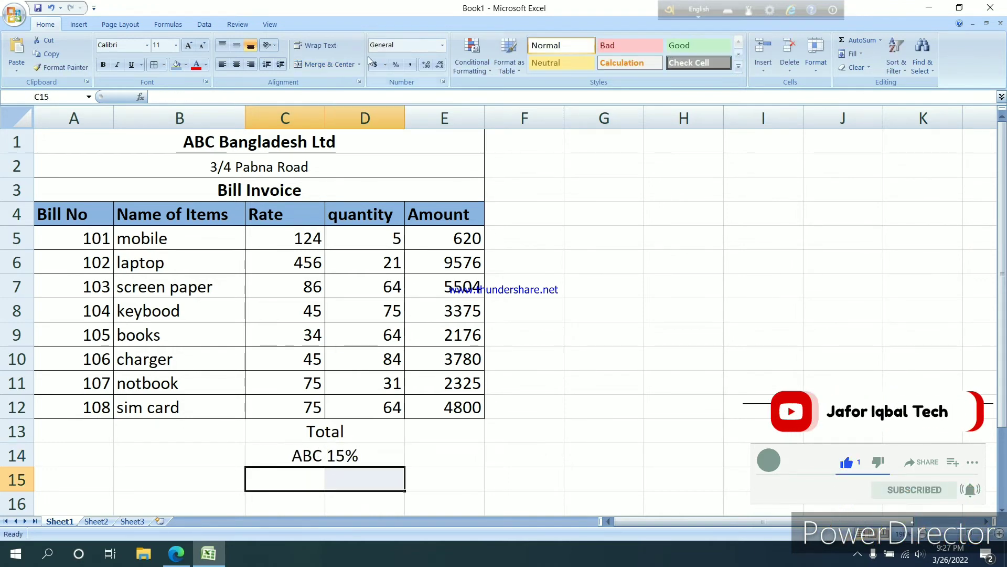
Merge and center cells C15:D15 and enter the label "Grand Total"
{"action": "left_click", "coordinate": [336, 64]}
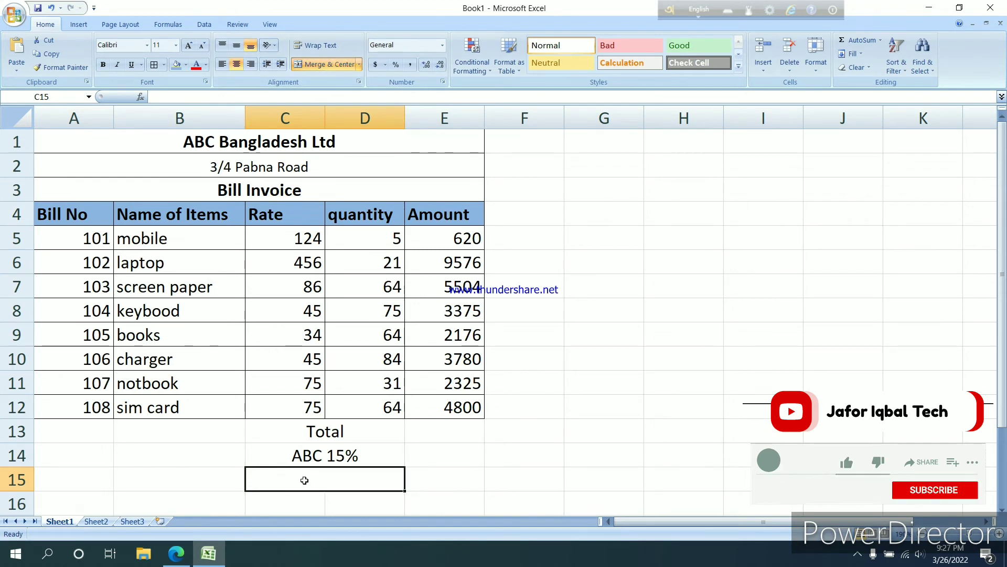
{"action": "type", "text": "Gra"}
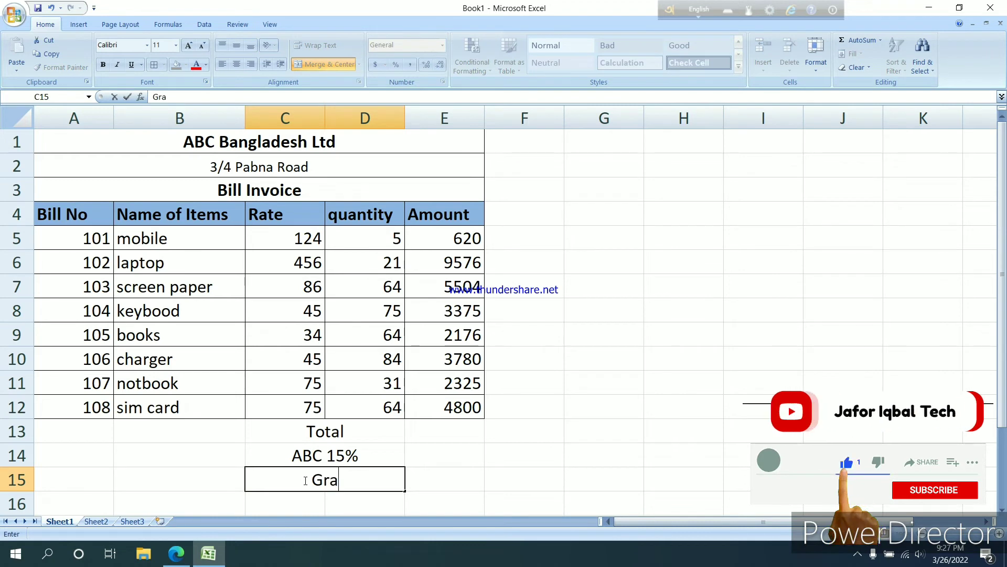
{"action": "type", "text": "nt"}
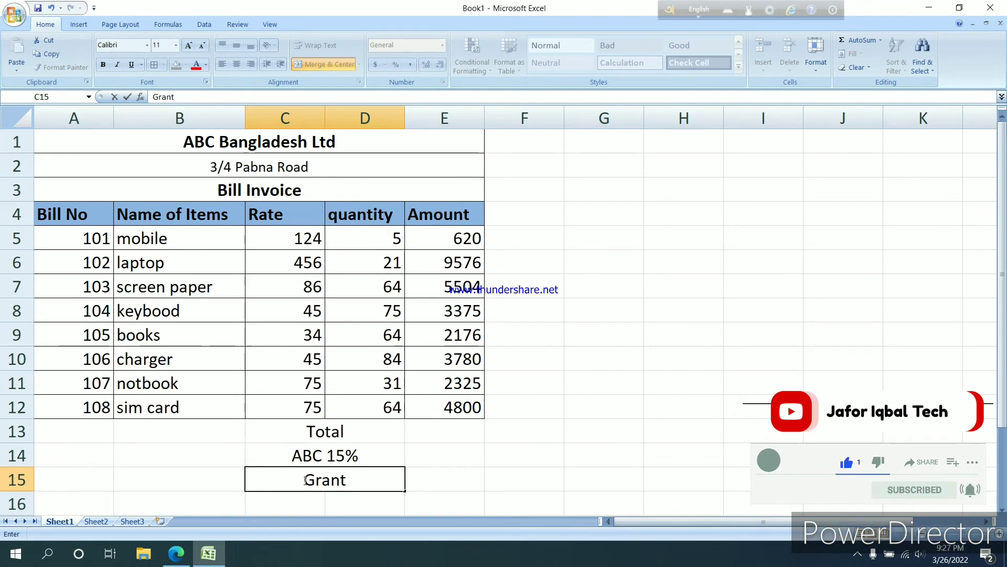
{"action": "key", "text": "BackSpace"}
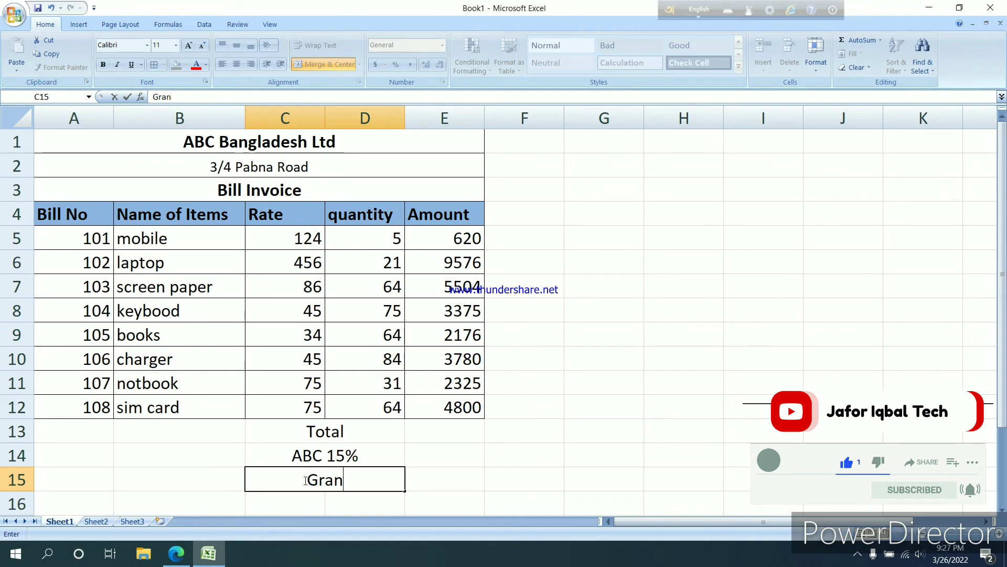
{"action": "type", "text": "d Tota"}
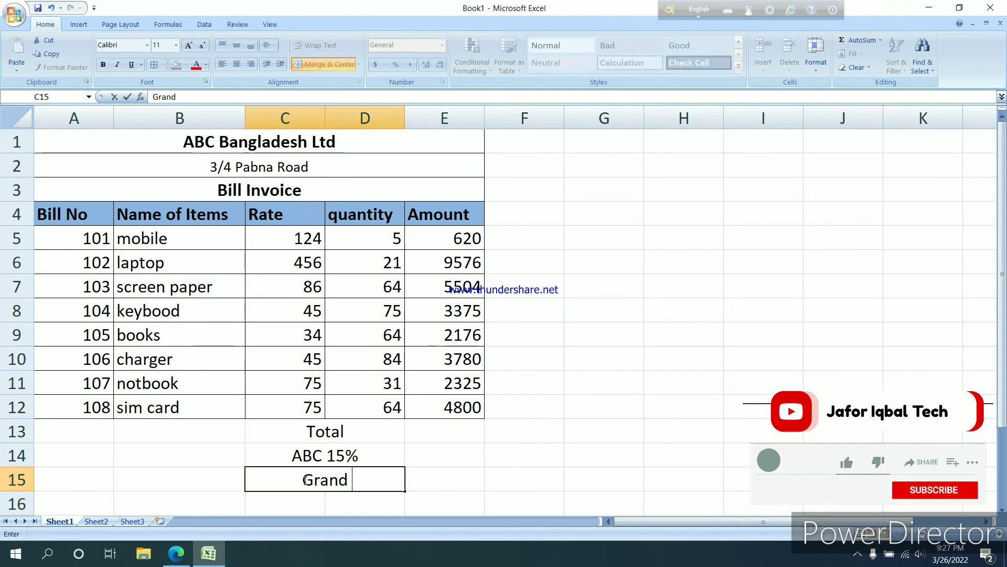
{"action": "type", "text": "l"}
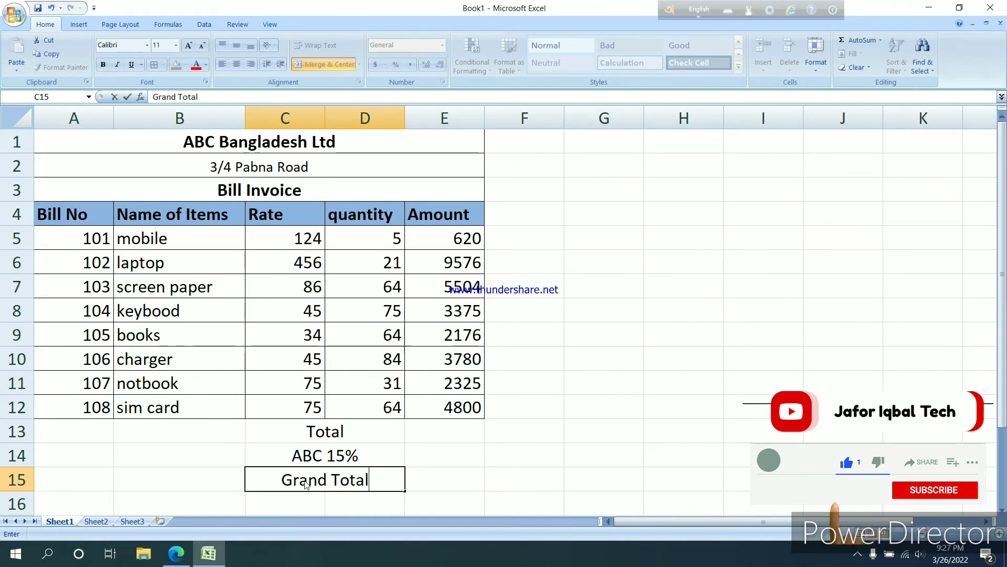
{"action": "left_click", "coordinate": [426, 429]}
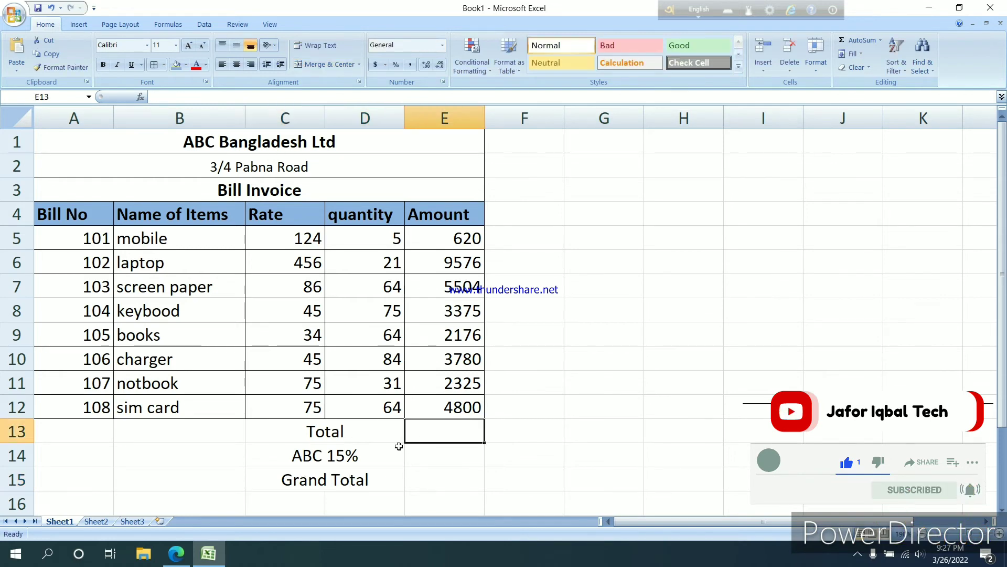
Apply all borders to the summary rows in cells C13:E15
{"action": "left_click_drag", "start_coordinate": [272, 431], "coordinate": [427, 472]}
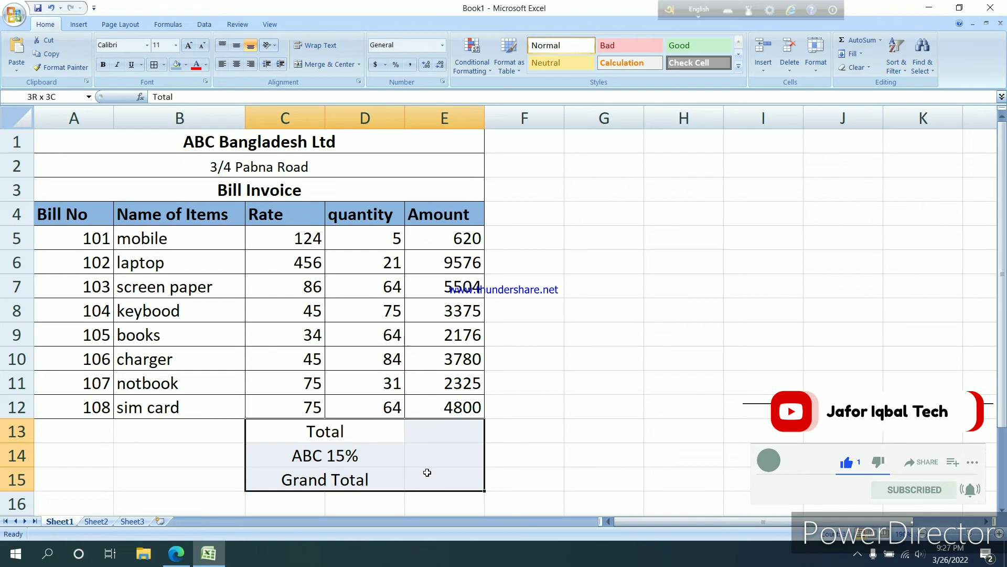
{"action": "left_click", "coordinate": [205, 64]}
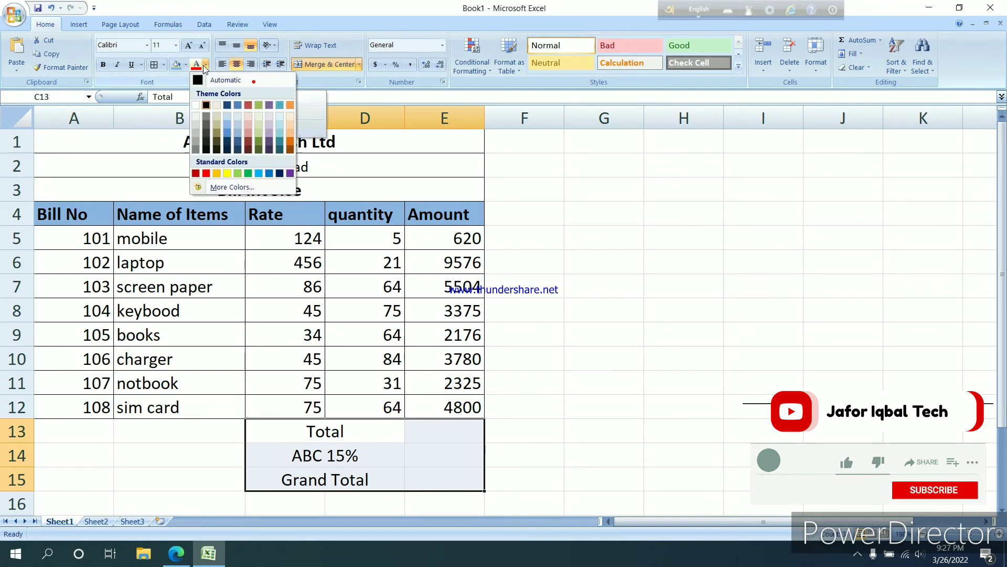
{"action": "left_click", "coordinate": [164, 65]}
{"action": "left_click", "coordinate": [184, 166]}
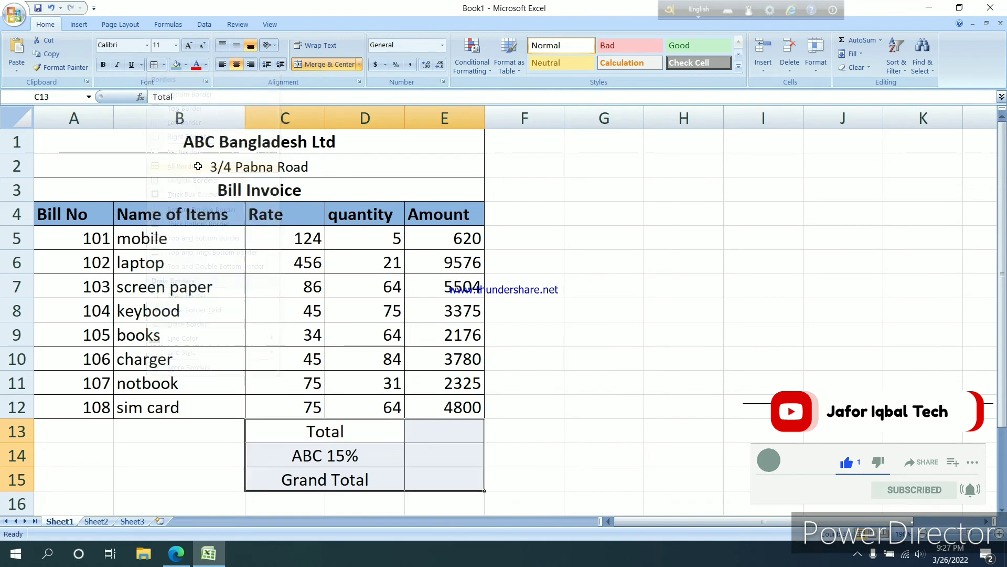
{"action": "left_click", "coordinate": [530, 433]}
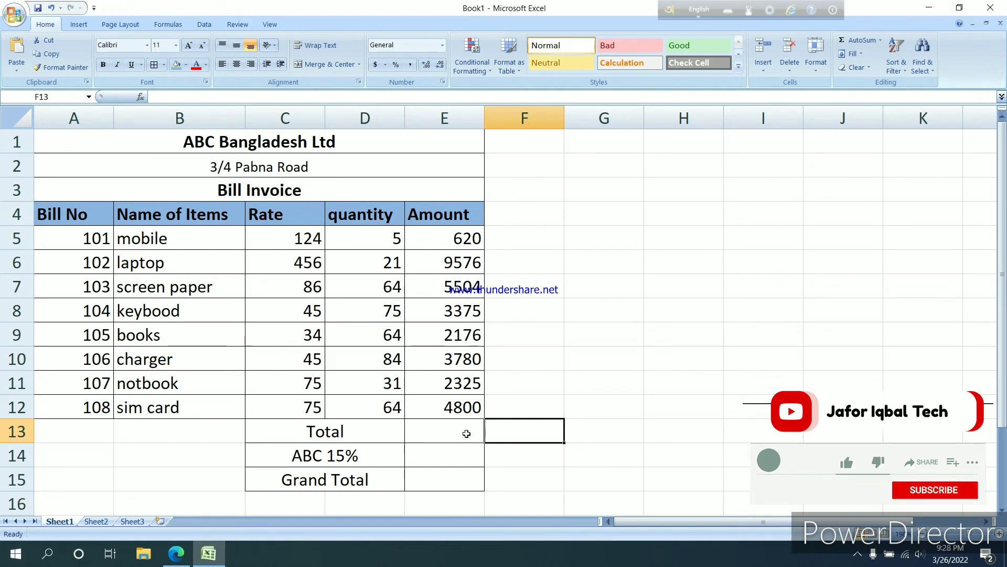
Calculate the total amount in cell E13 with AutoSum over E5:E12
{"action": "left_click", "coordinate": [418, 430]}
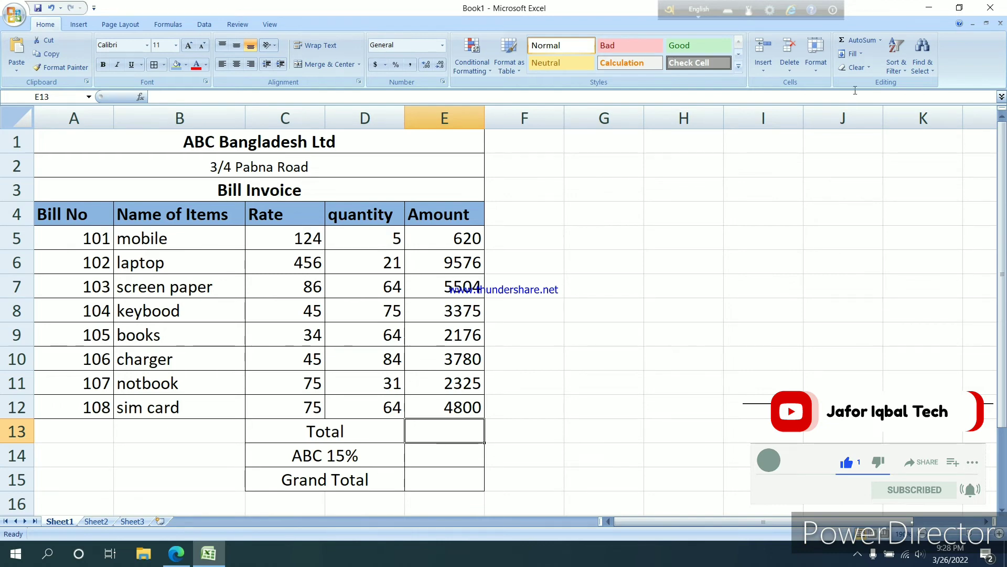
{"action": "left_click", "coordinate": [874, 45]}
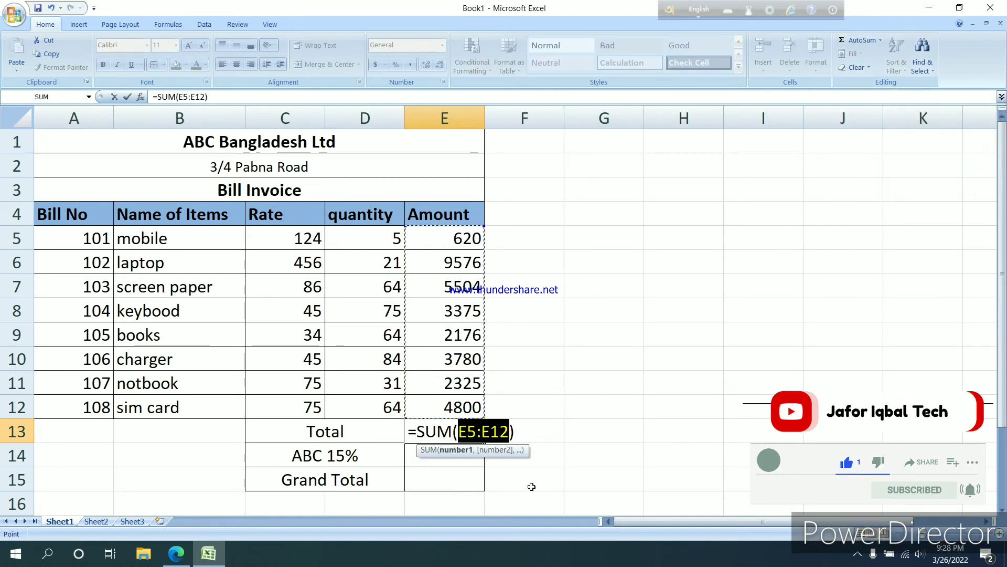
{"action": "key", "text": "Return"}
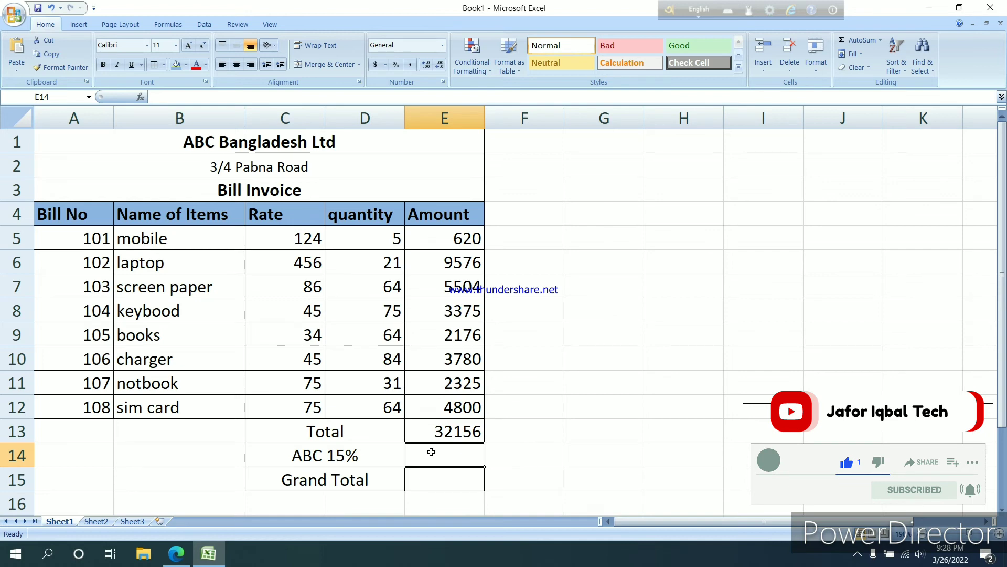
Calculate the 15% charge in cell E14 with the formula =E13*15/100
{"action": "type", "text": "="}
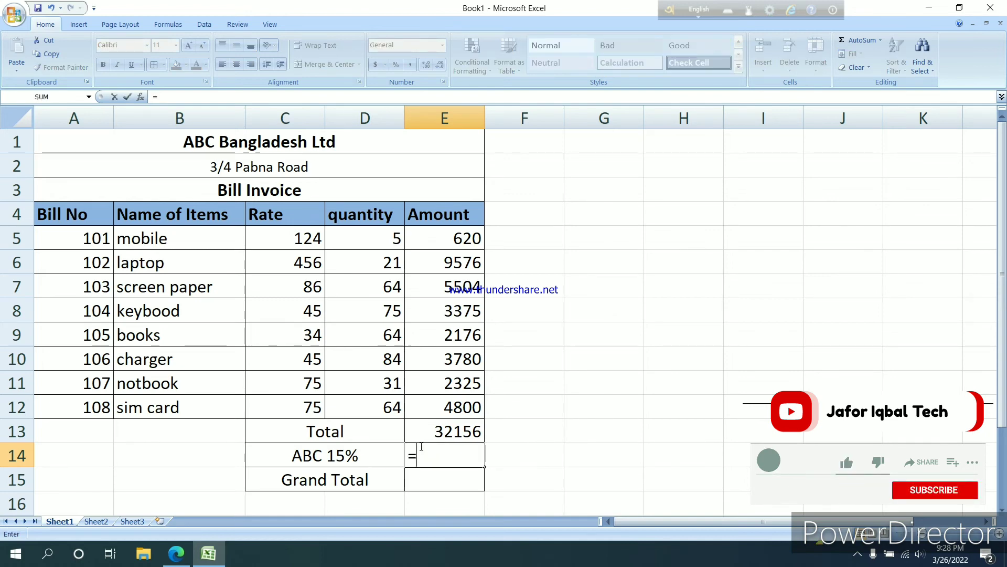
{"action": "left_click", "coordinate": [450, 434]}
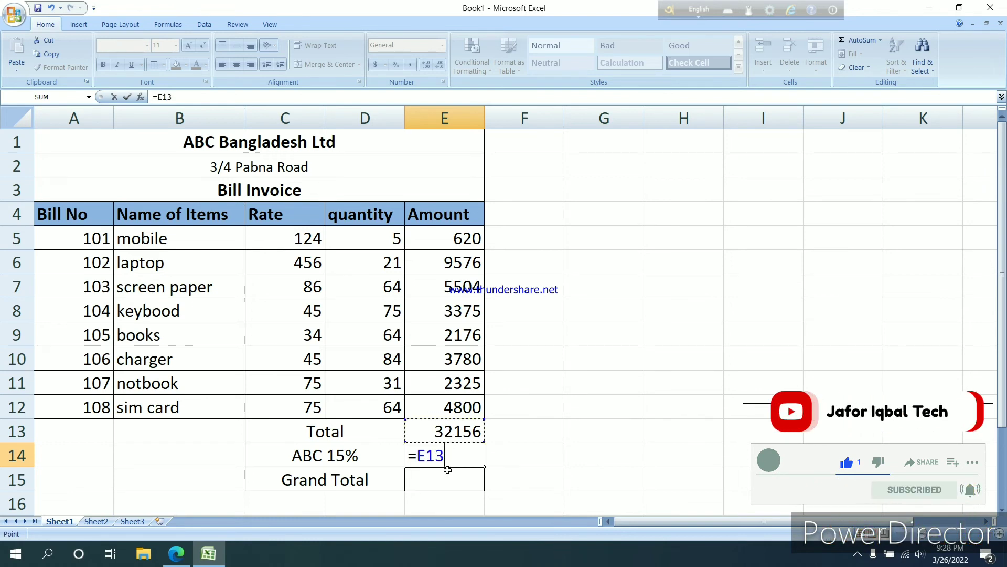
{"action": "type", "text": "*"}
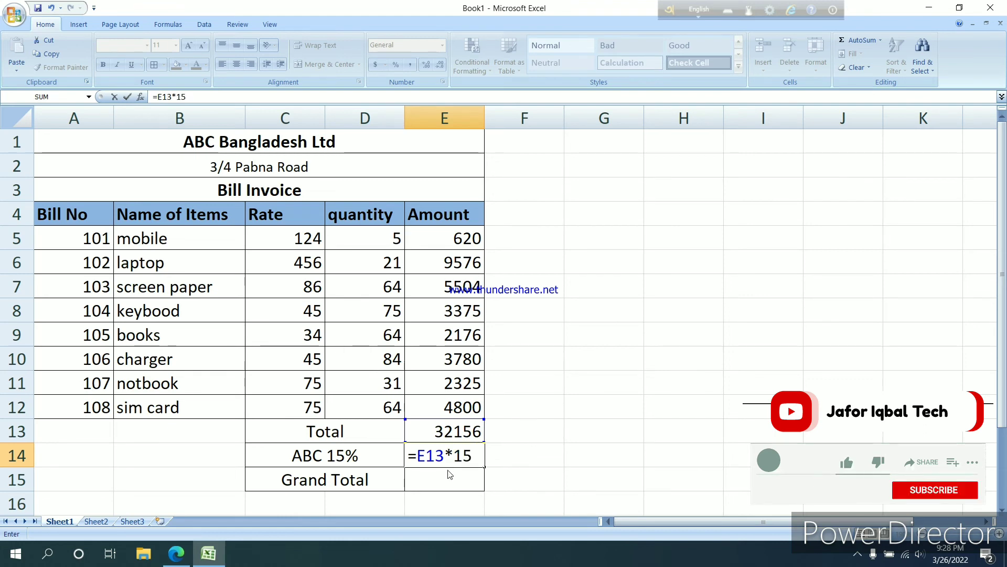
{"action": "type", "text": "15/100"}
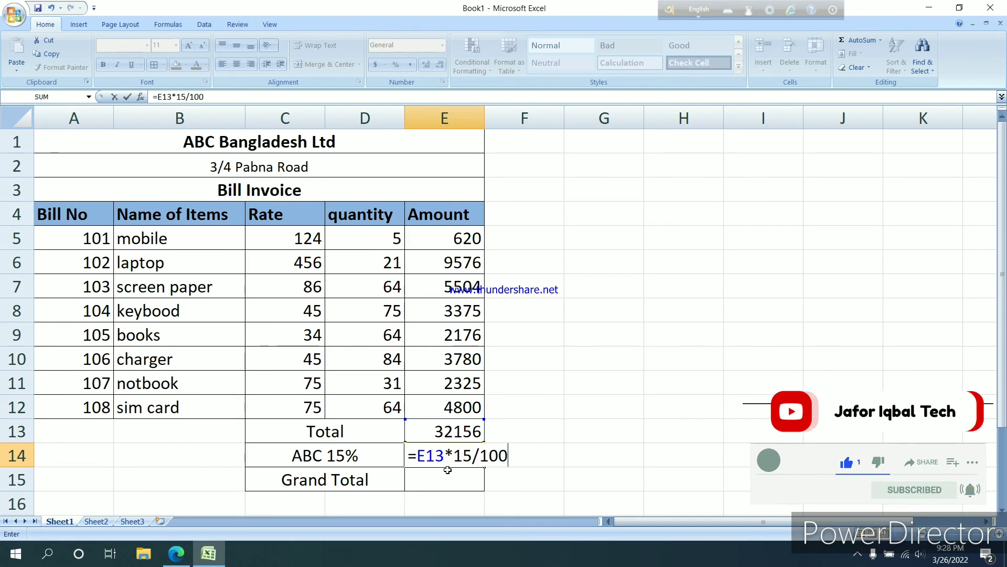
{"action": "key", "text": "Return"}
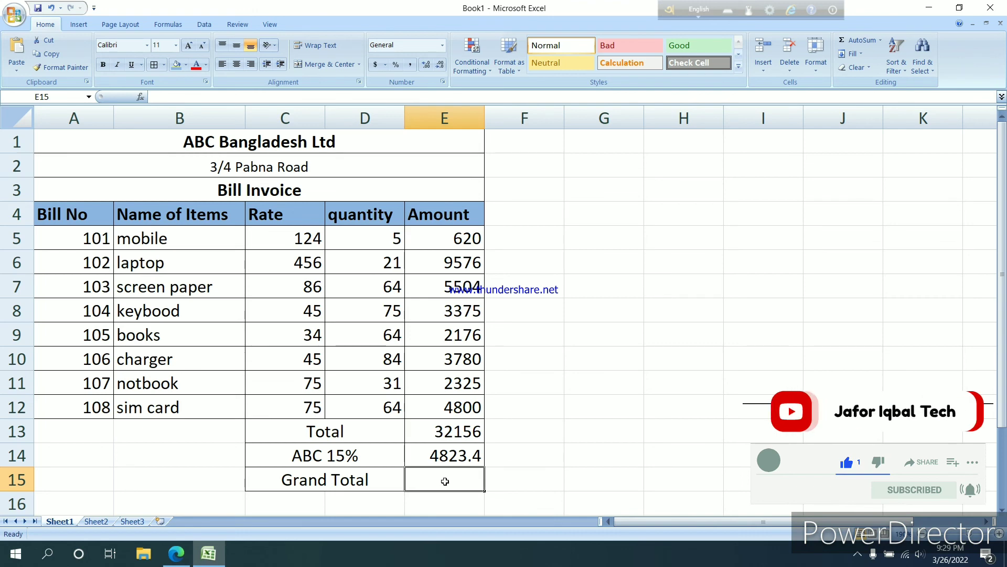
Calculate the grand total in cell E15 with the formula =E13-E14
{"action": "type", "text": "="}
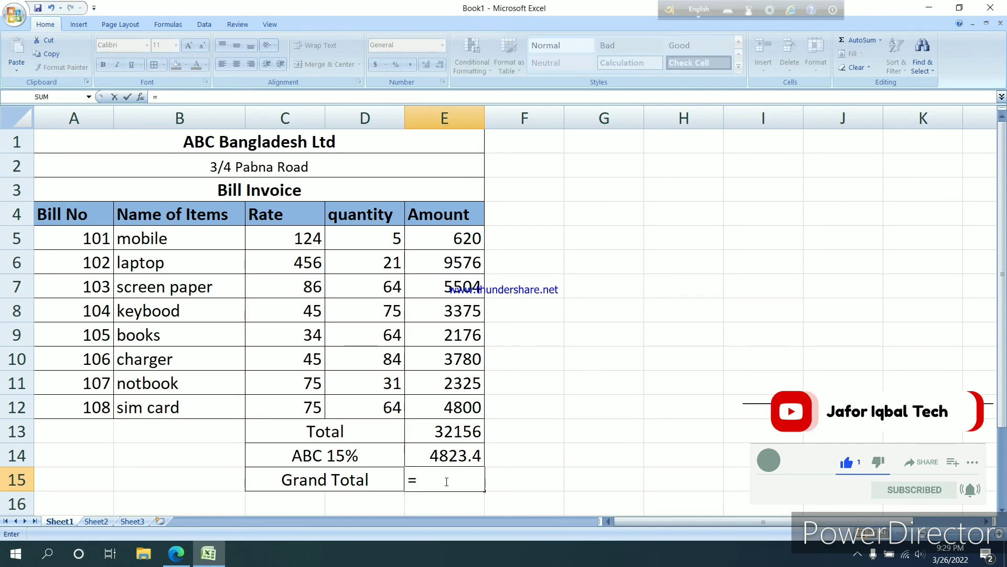
{"action": "left_click", "coordinate": [458, 432]}
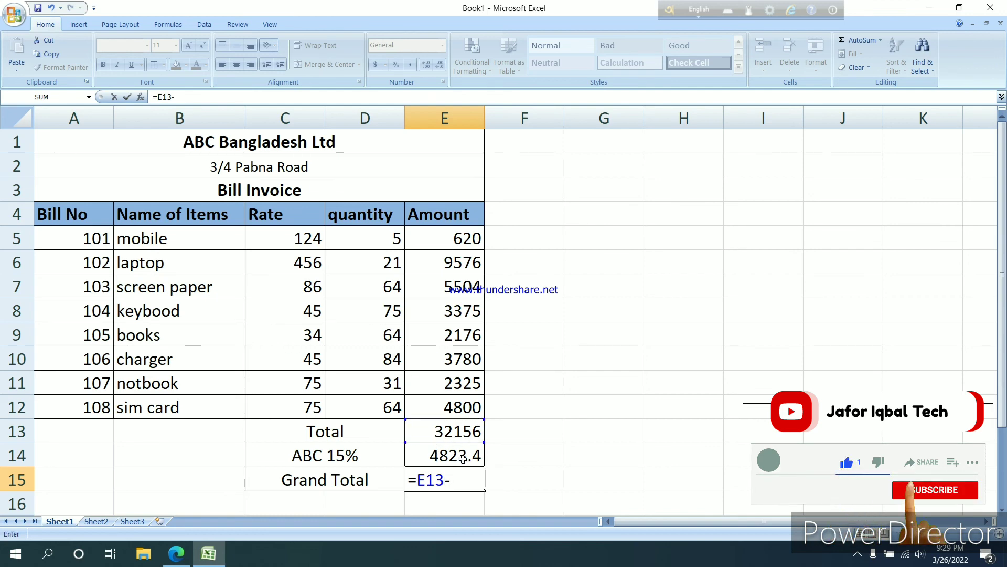
{"action": "left_click", "coordinate": [463, 458]}
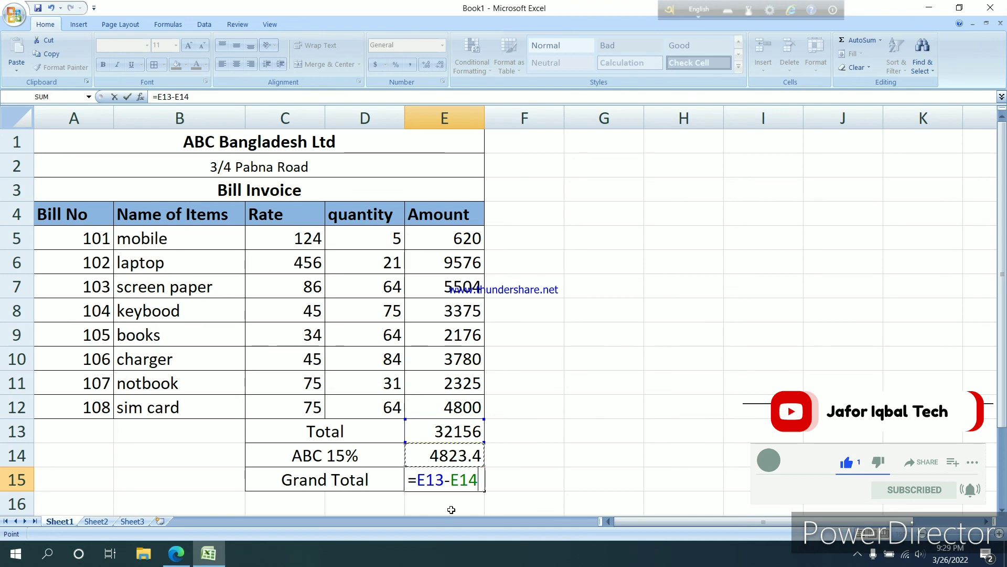
{"action": "key", "text": "Return"}
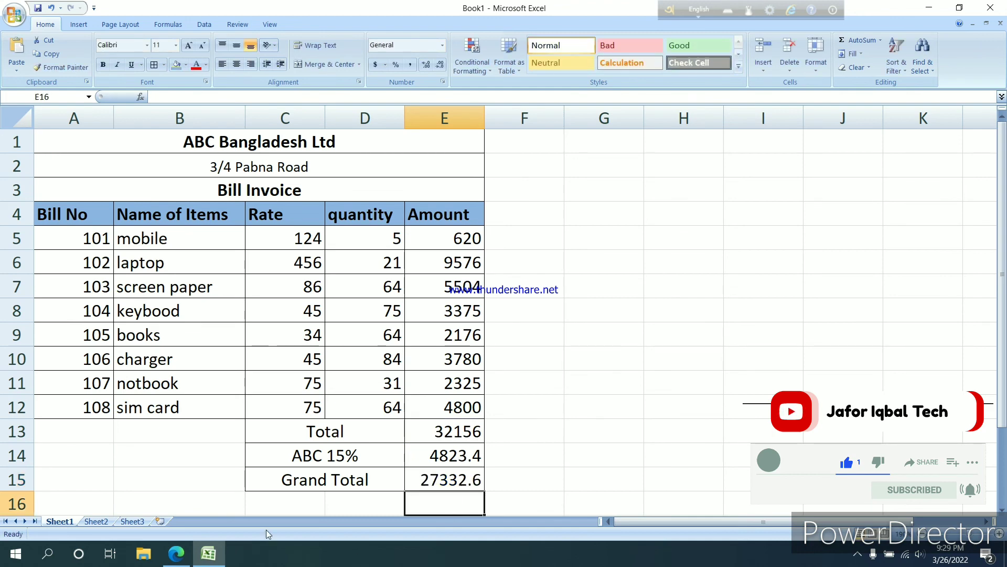
{"action": "left_click", "coordinate": [530, 458]}
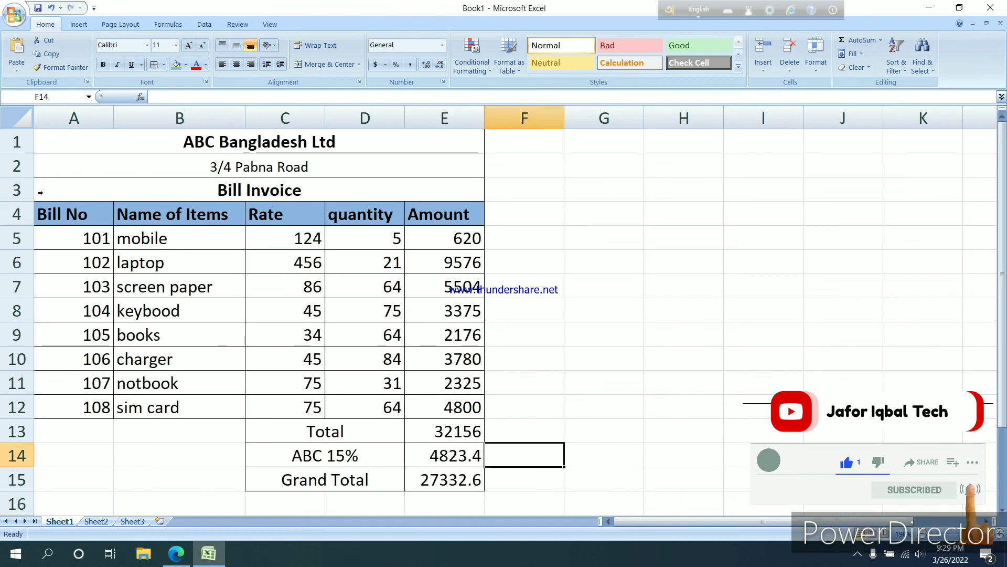
Center the item rows in A5:E12 and the summary amounts in E13:E15 horizontally
{"action": "left_click_drag", "start_coordinate": [254, 427], "coordinate": [332, 457]}
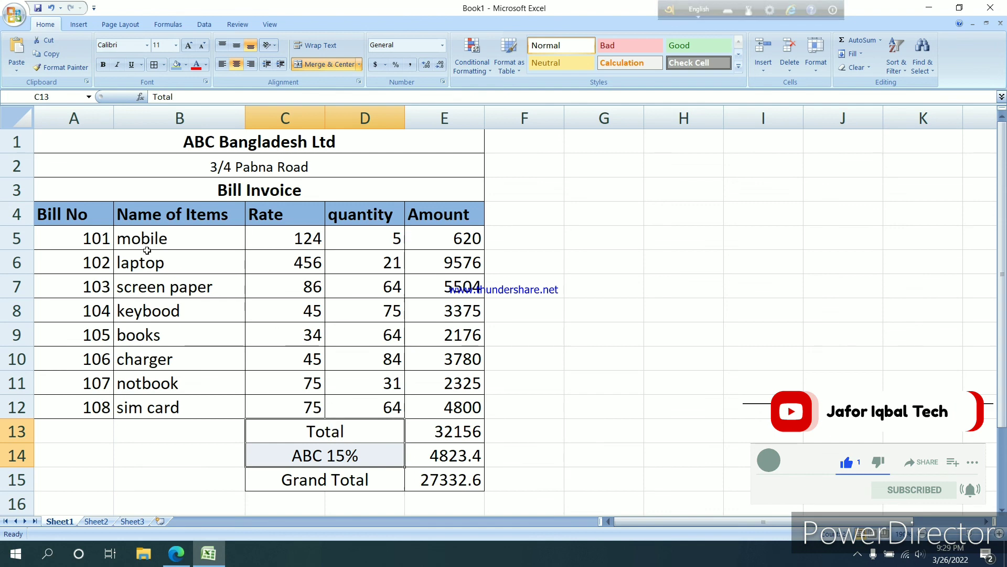
{"action": "left_click_drag", "start_coordinate": [91, 238], "coordinate": [451, 407]}
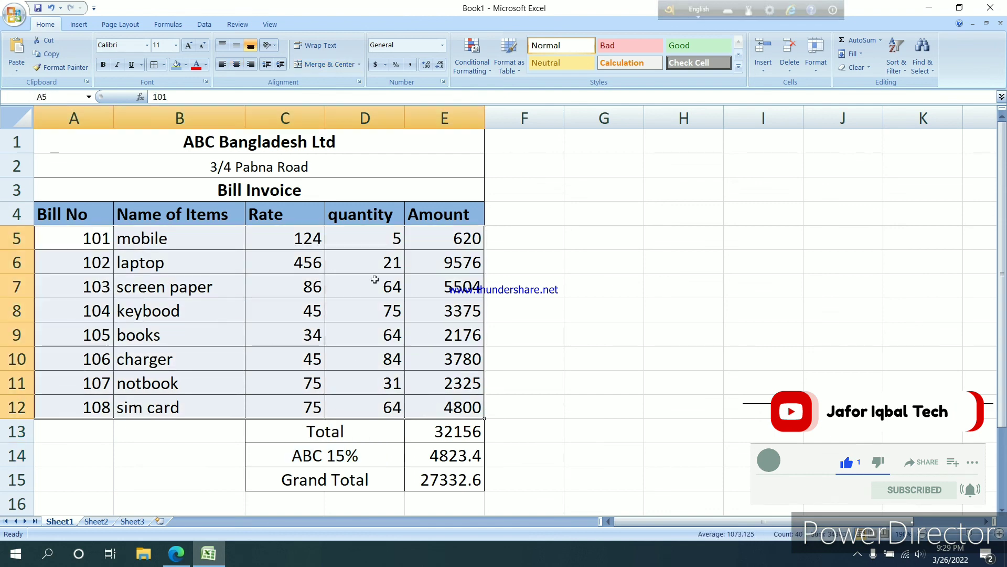
{"action": "left_click", "coordinate": [236, 65]}
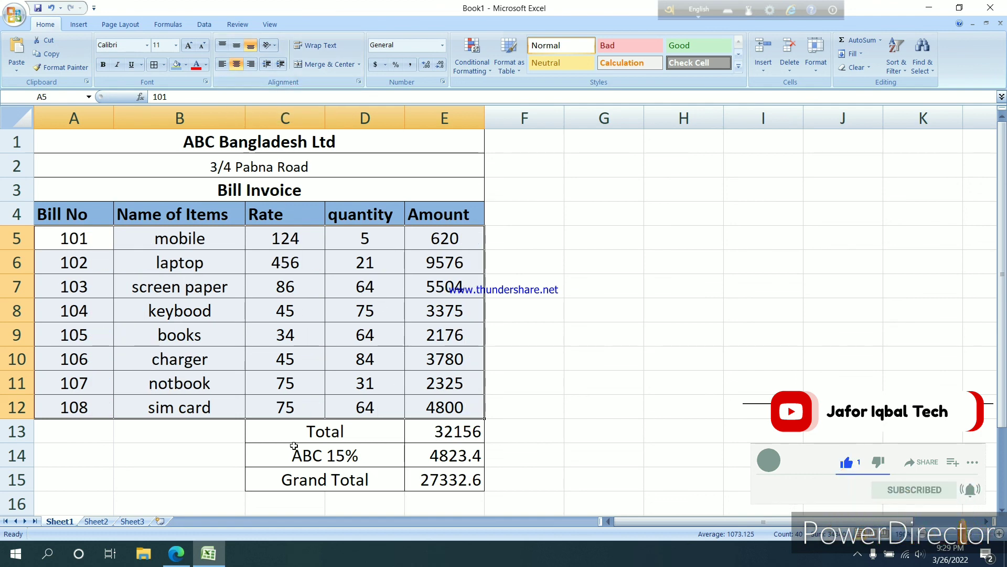
{"action": "left_click_drag", "start_coordinate": [454, 429], "coordinate": [452, 479]}
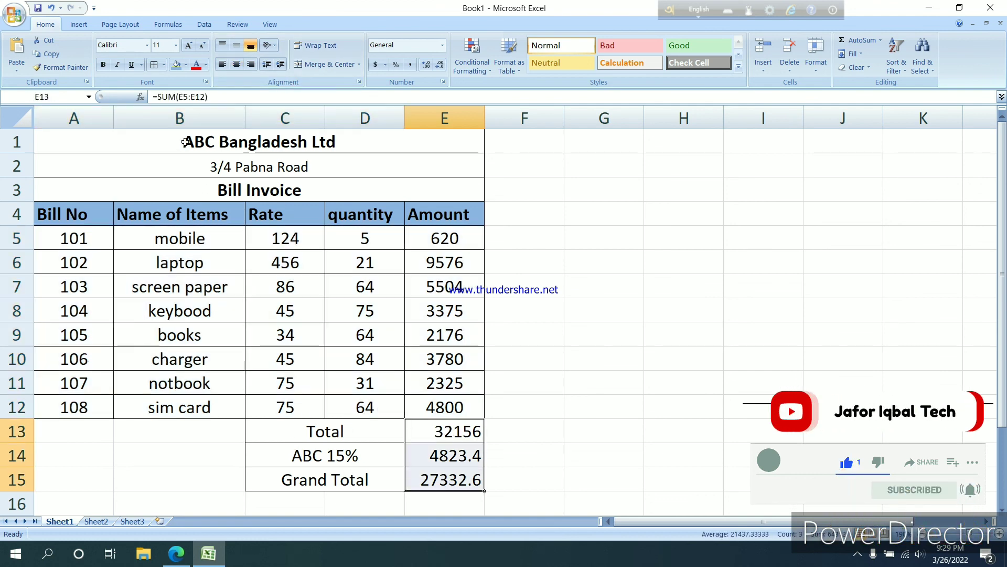
{"action": "left_click", "coordinate": [237, 65]}
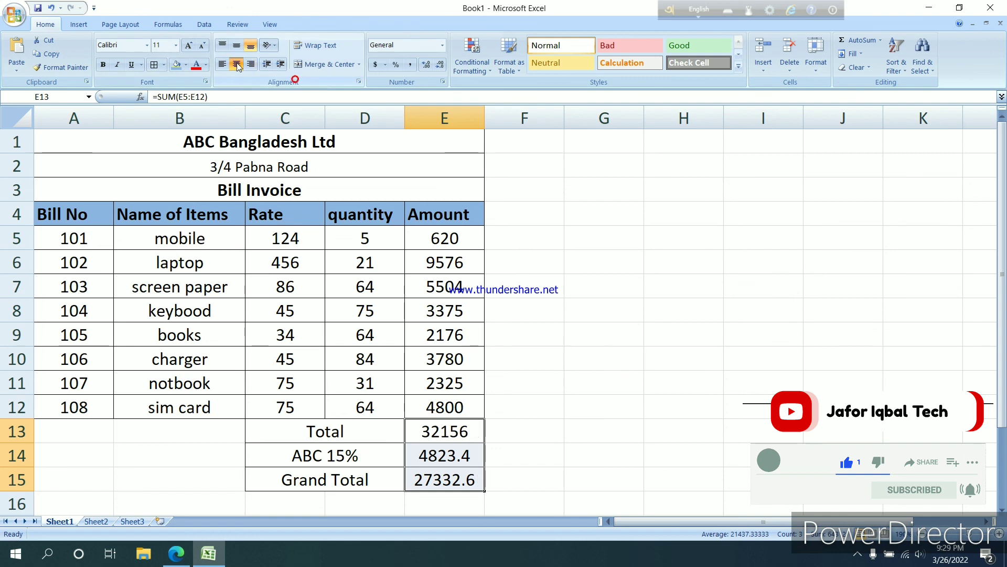
Right-align the Total, ABC 15% and Grand Total labels in C13:D15 and make them bold
{"action": "left_click_drag", "start_coordinate": [333, 439], "coordinate": [326, 479]}
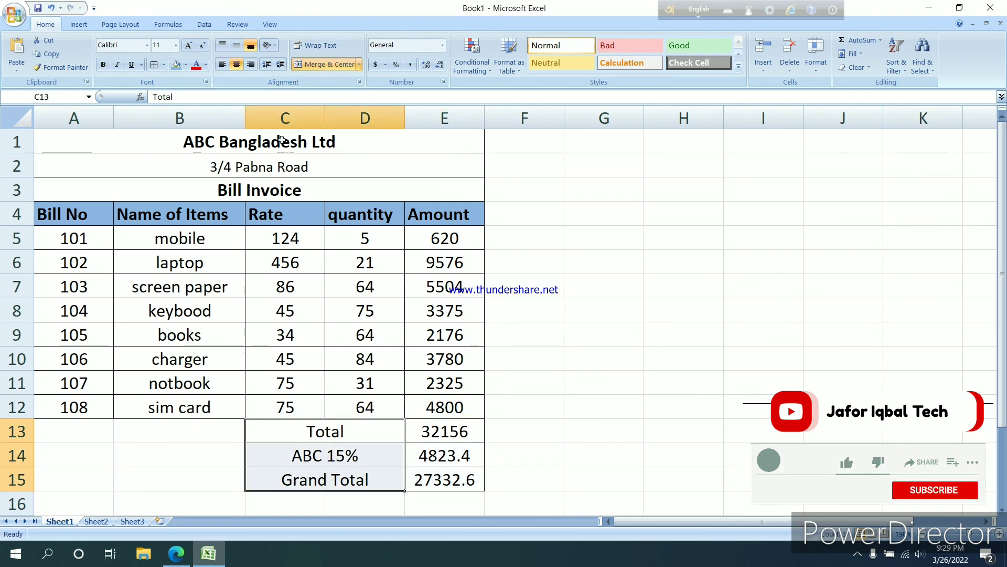
{"action": "left_click", "coordinate": [252, 67]}
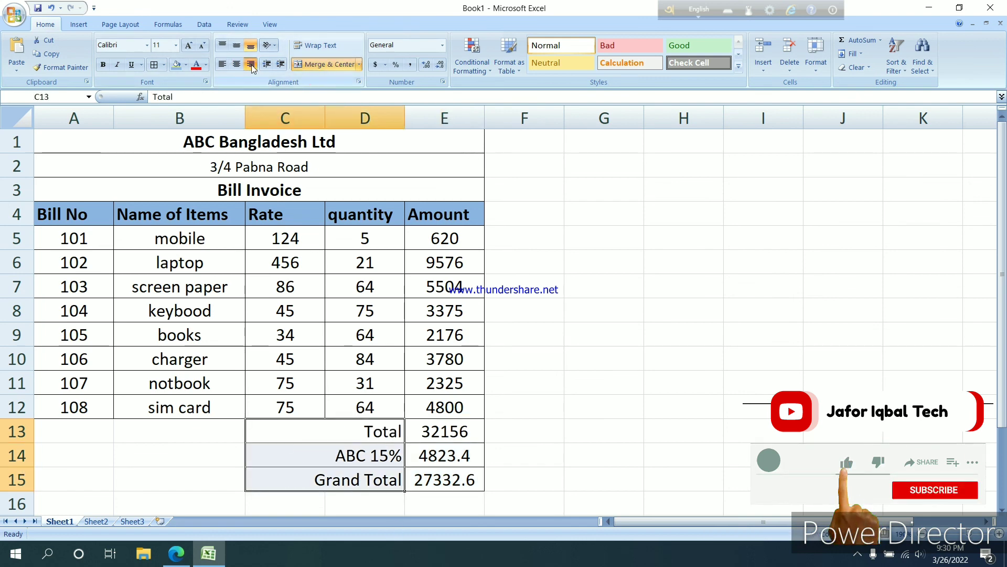
{"action": "left_click", "coordinate": [107, 68]}
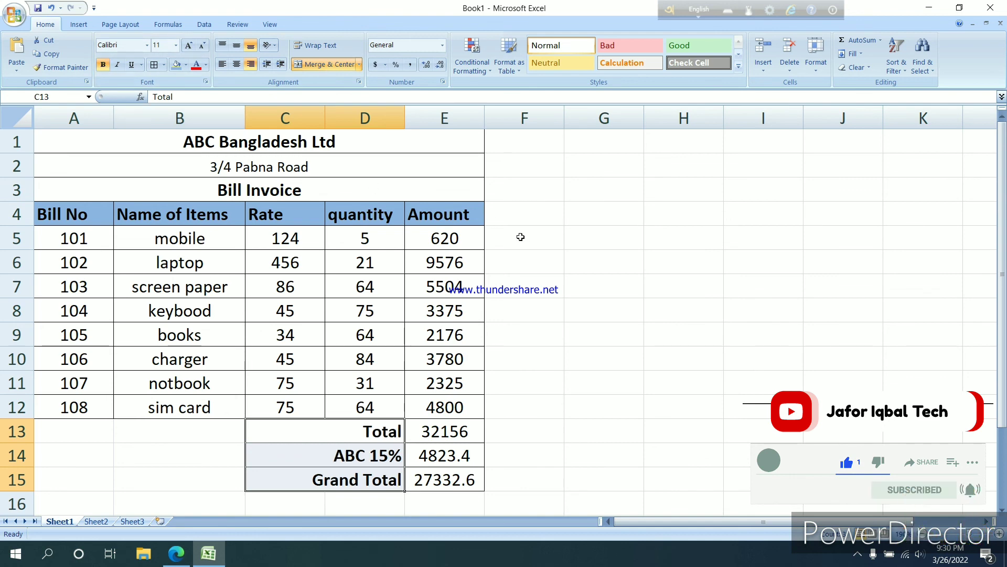